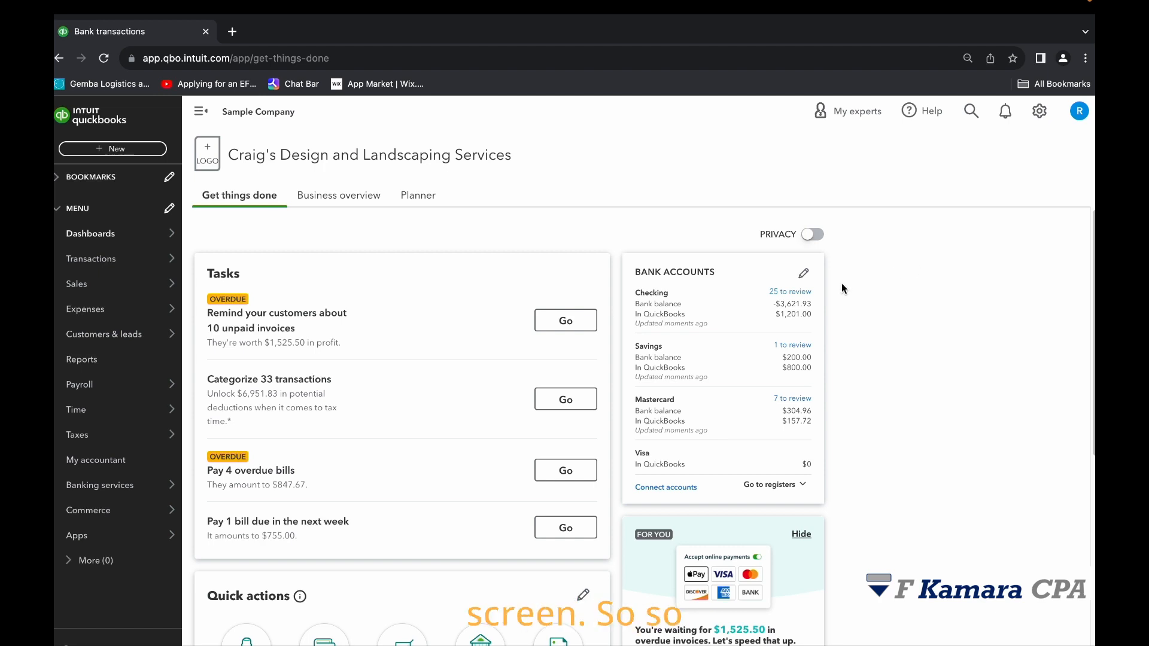
Open the bank transactions, look over the Checking account's list and check the bank rules page before returning.
mouse_move(120, 258)
left_click(234, 254)
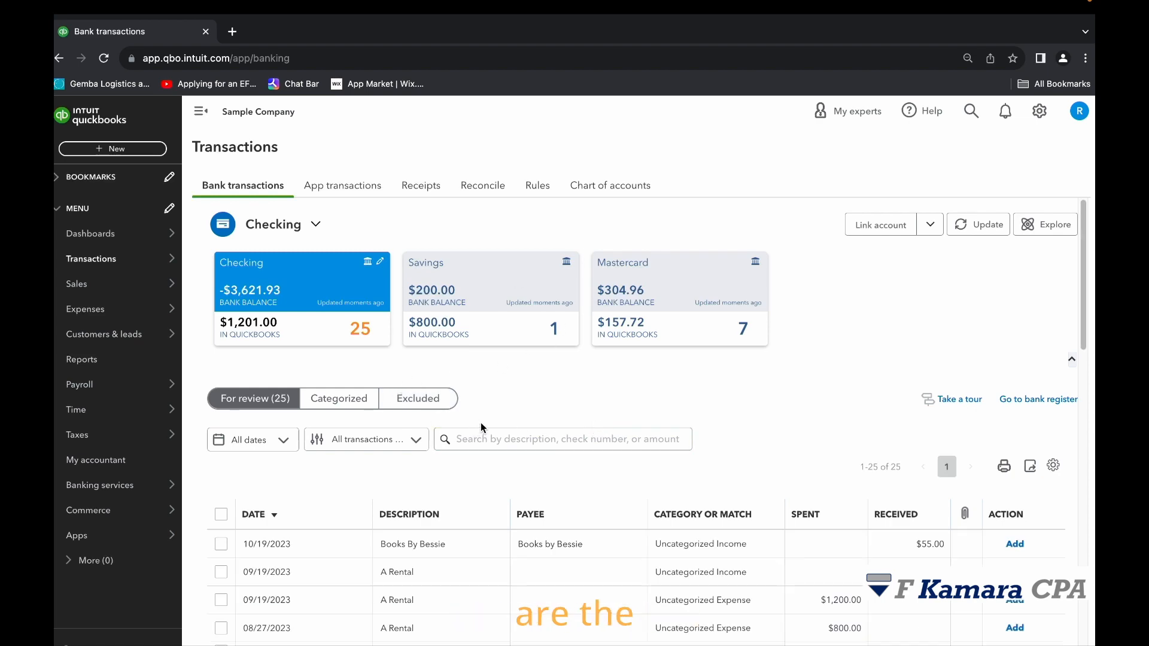
scroll(515, 431, "down", 10)
scroll(547, 439, "up", 9)
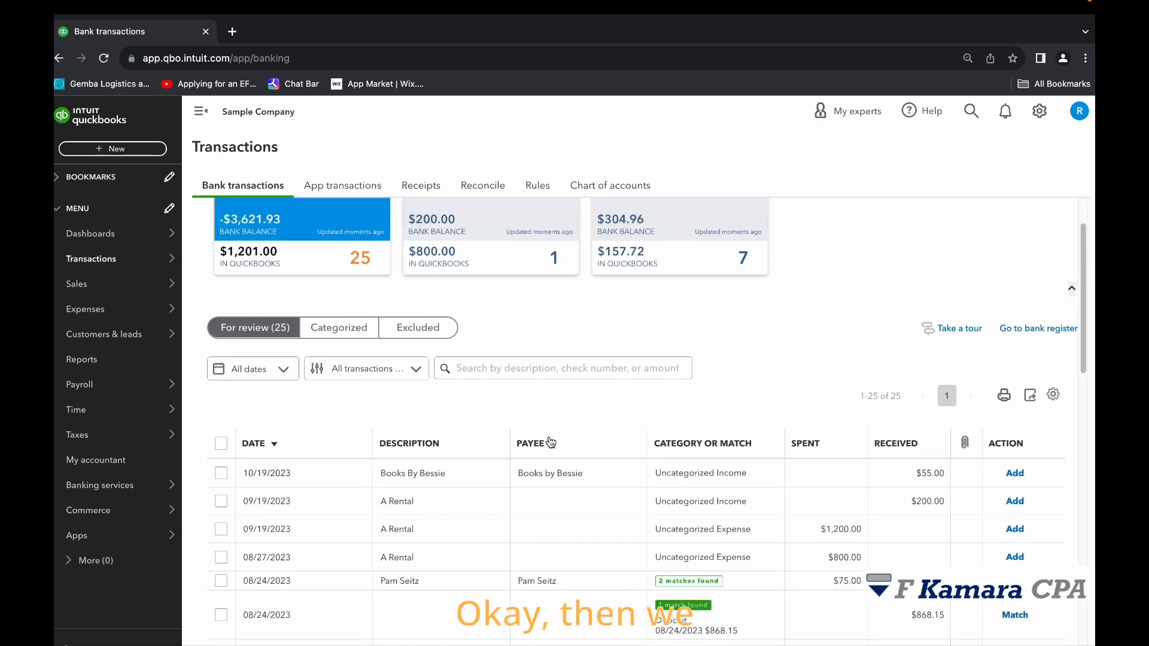
scroll(551, 436, "up", 3)
left_click(538, 185)
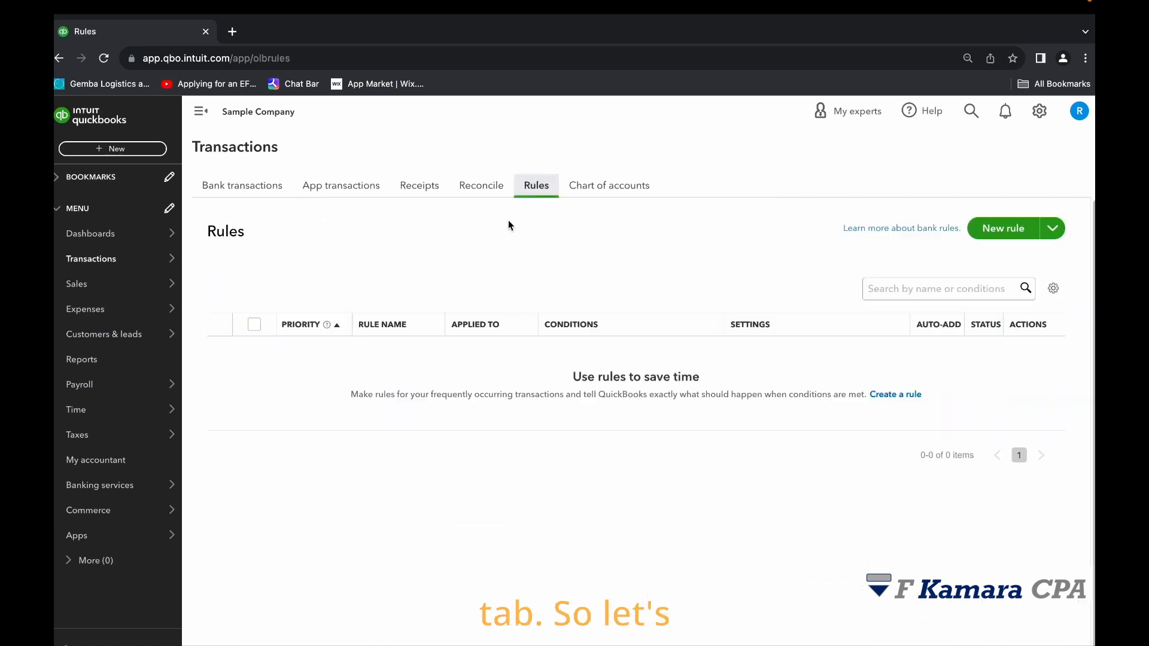
left_click(241, 187)
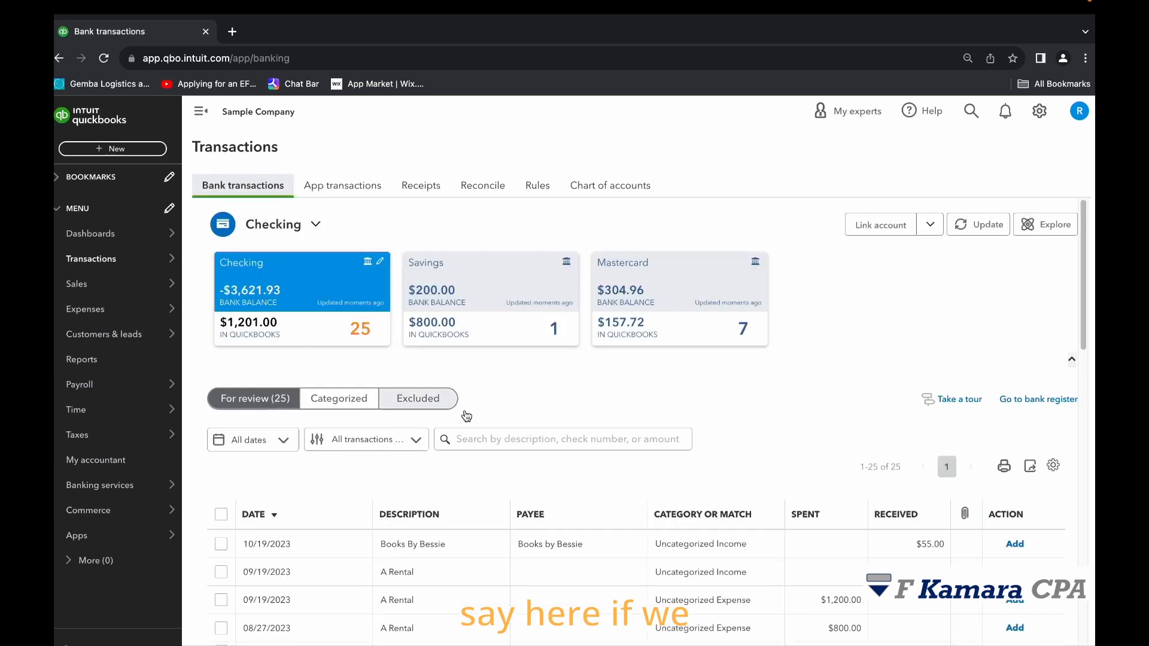
Examine the Checking transactions awaiting review with their suggested matches, and check the categorized list.
scroll(552, 479, "down", 2)
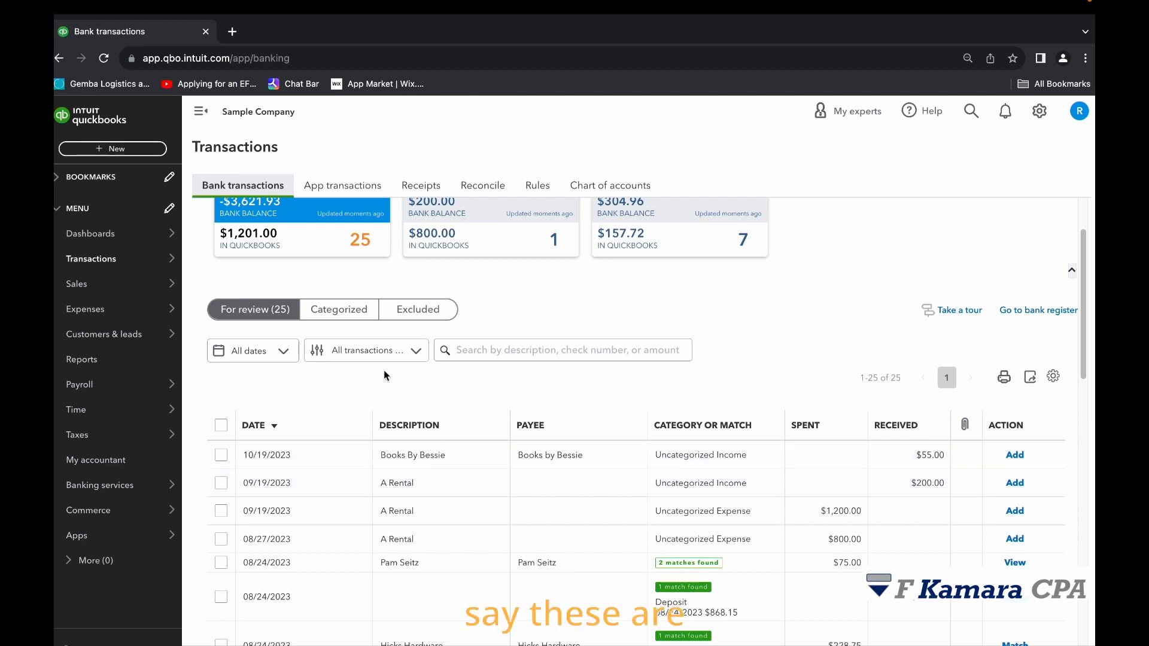
scroll(479, 458, "down", 4)
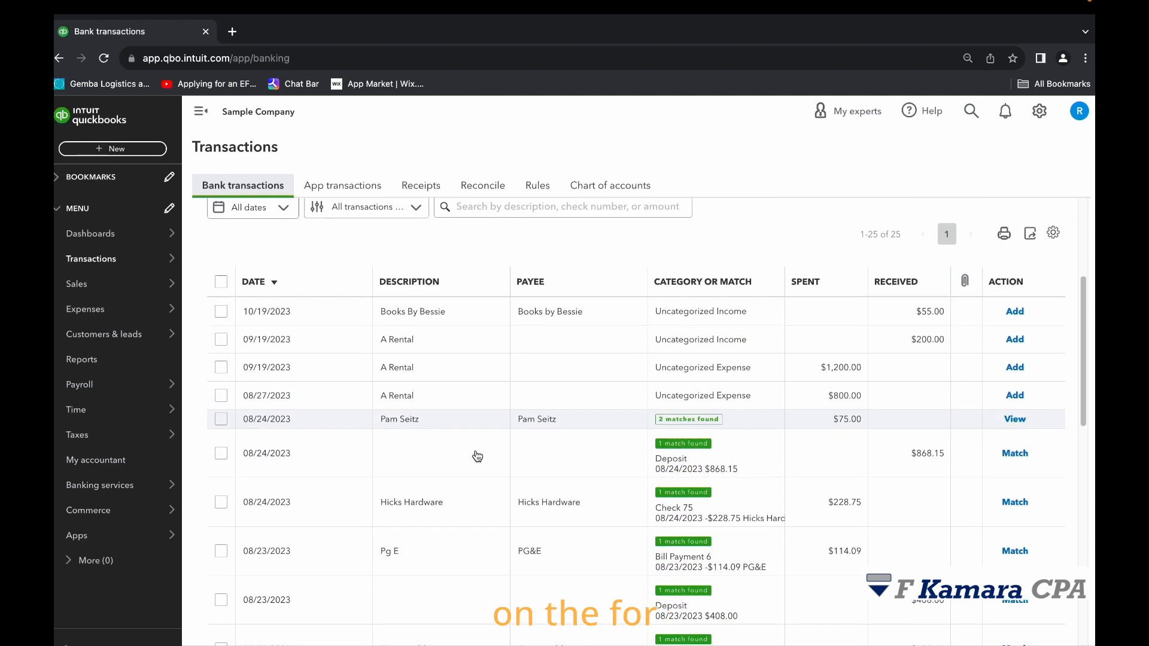
scroll(469, 451, "up", 5)
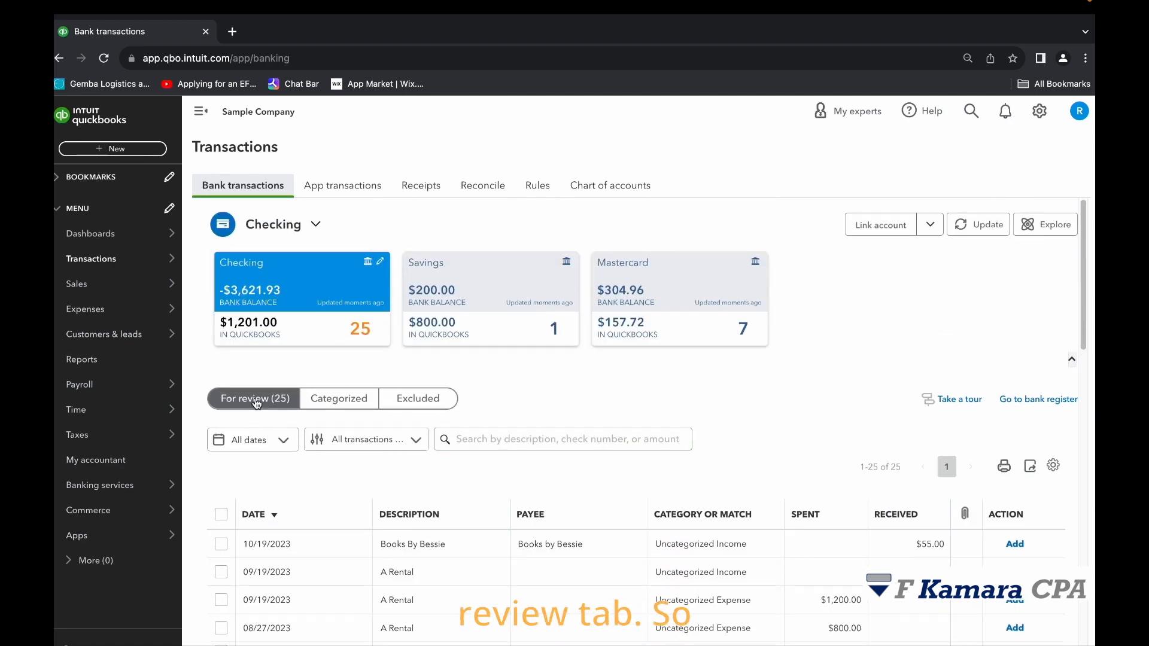
scroll(413, 456, "down", 2)
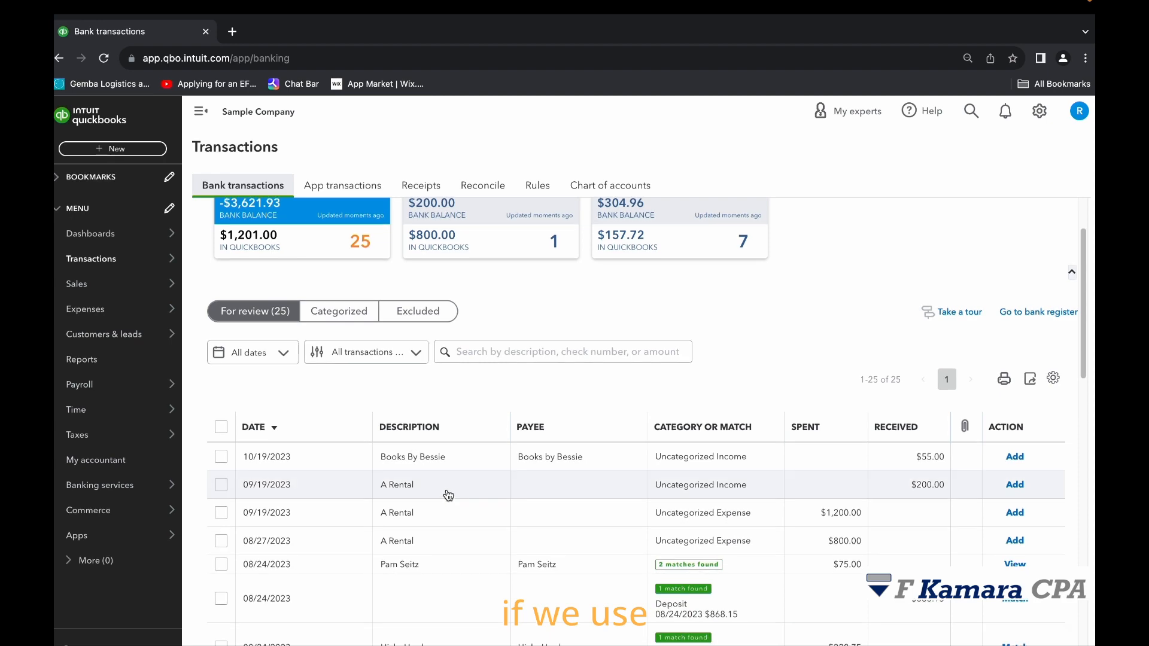
scroll(479, 454, "down", 3)
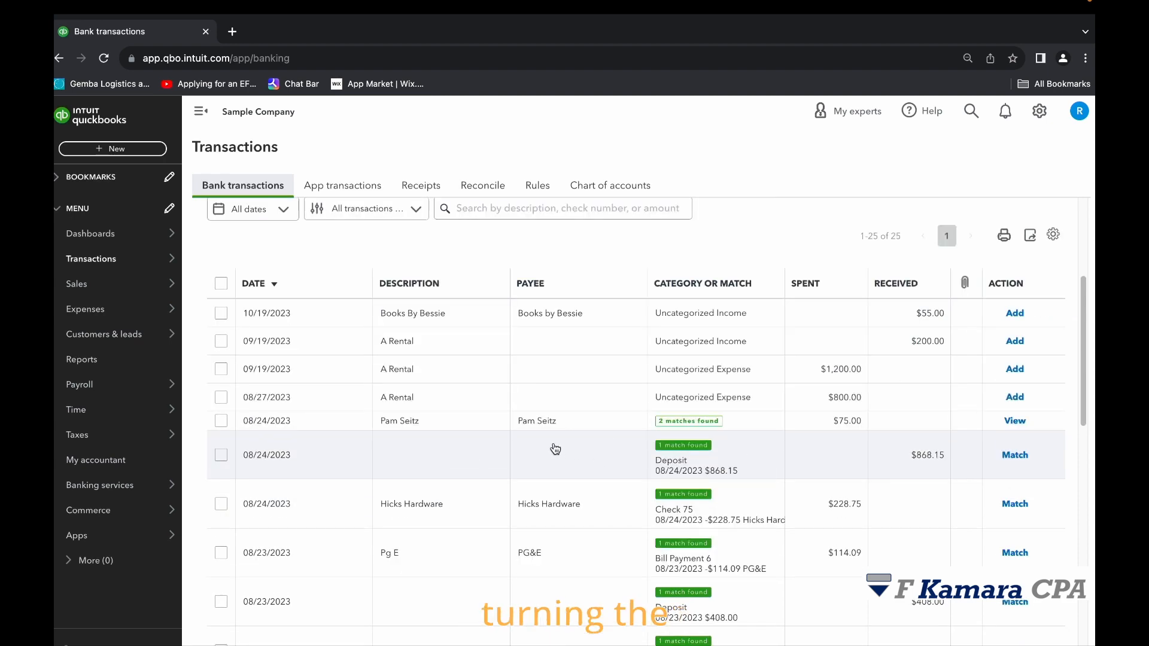
scroll(629, 431, "up", 5)
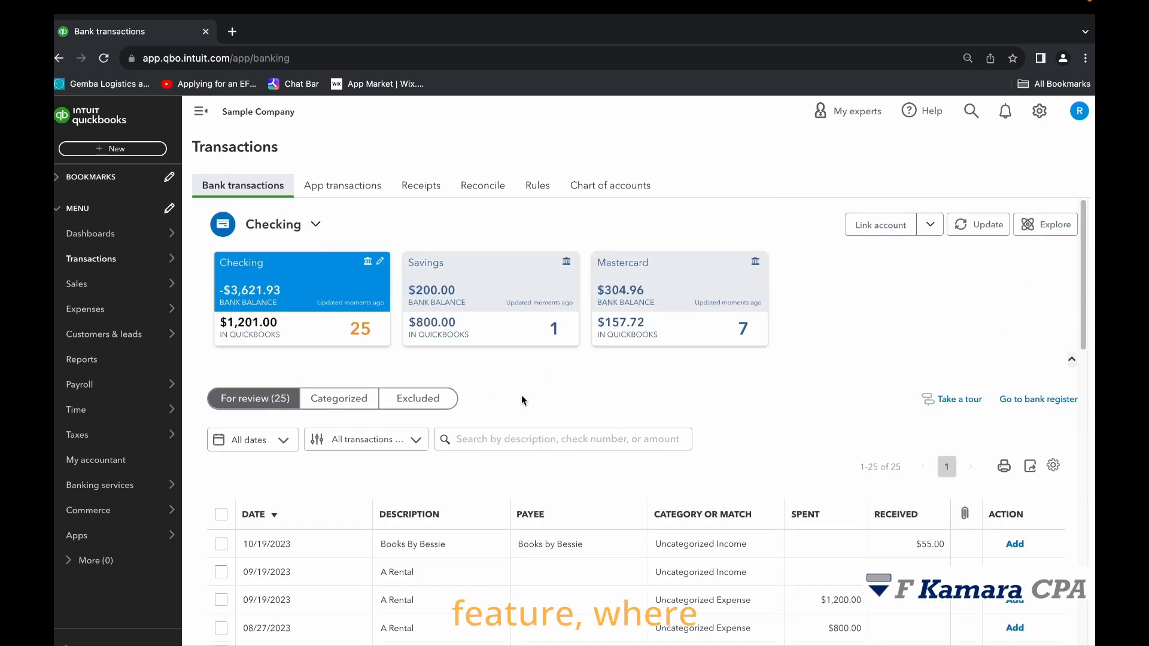
scroll(522, 400, "down", 4)
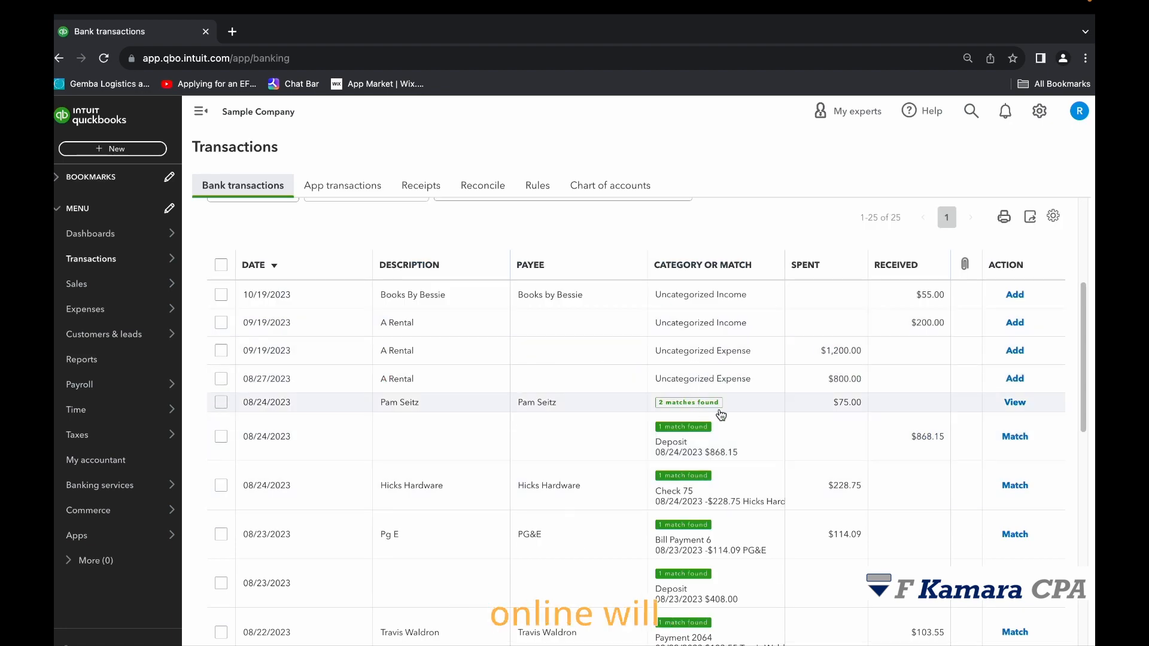
scroll(723, 419, "up", 1)
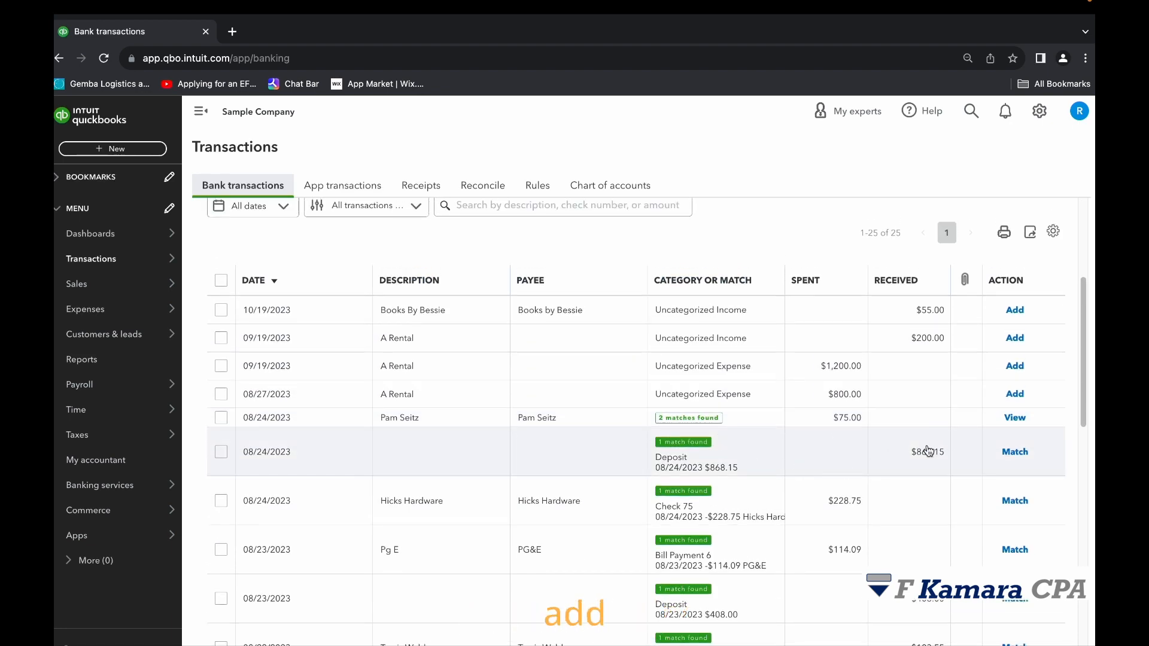
scroll(867, 457, "up", 3)
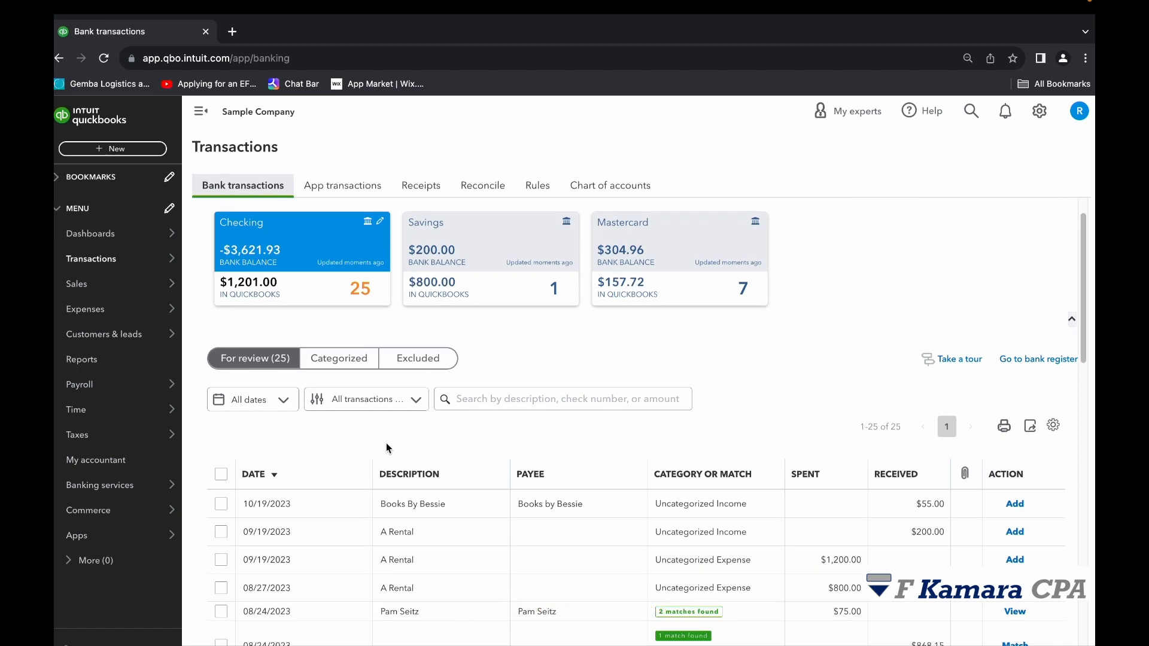
scroll(565, 417, "down", 5)
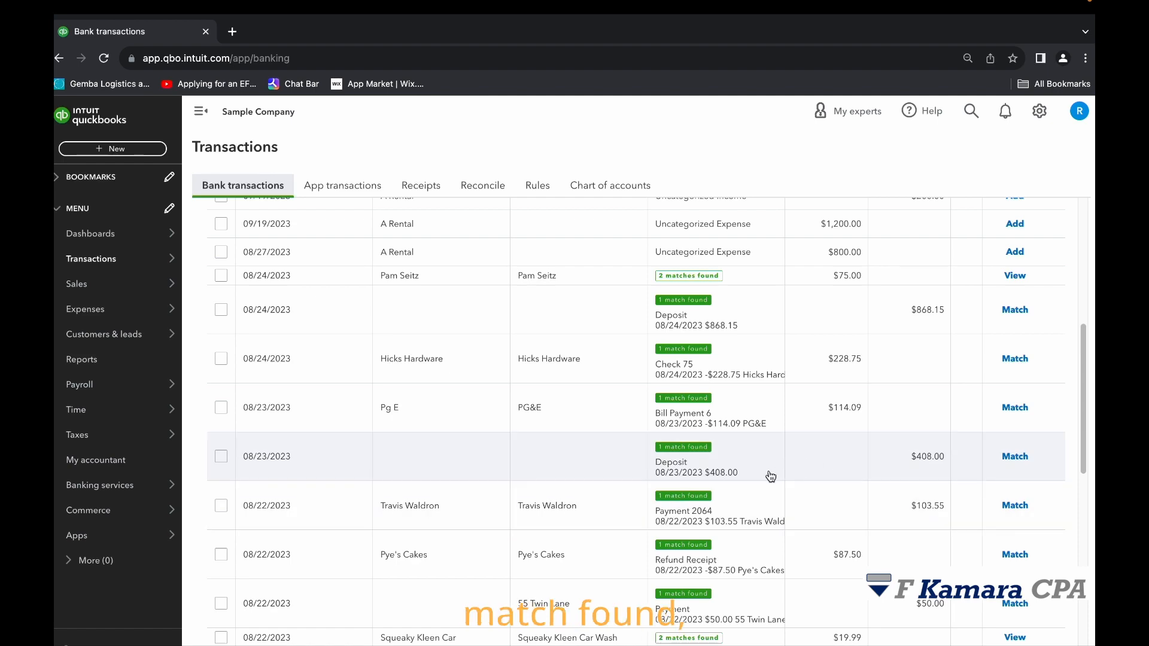
scroll(771, 455, "up", 5)
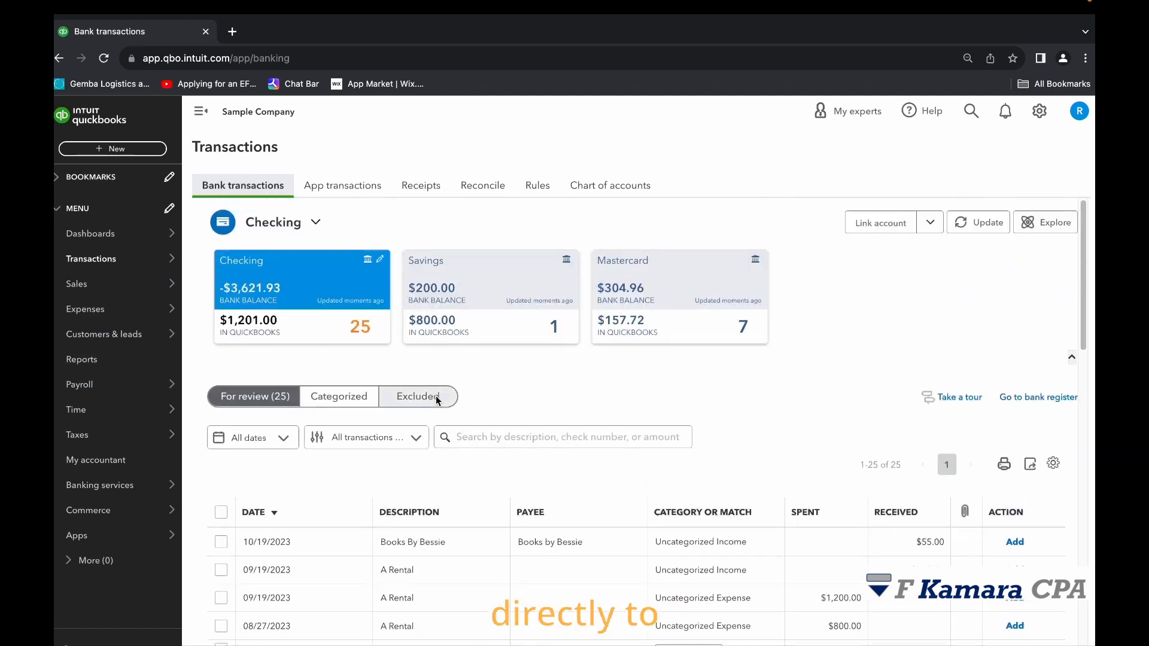
left_click(358, 398)
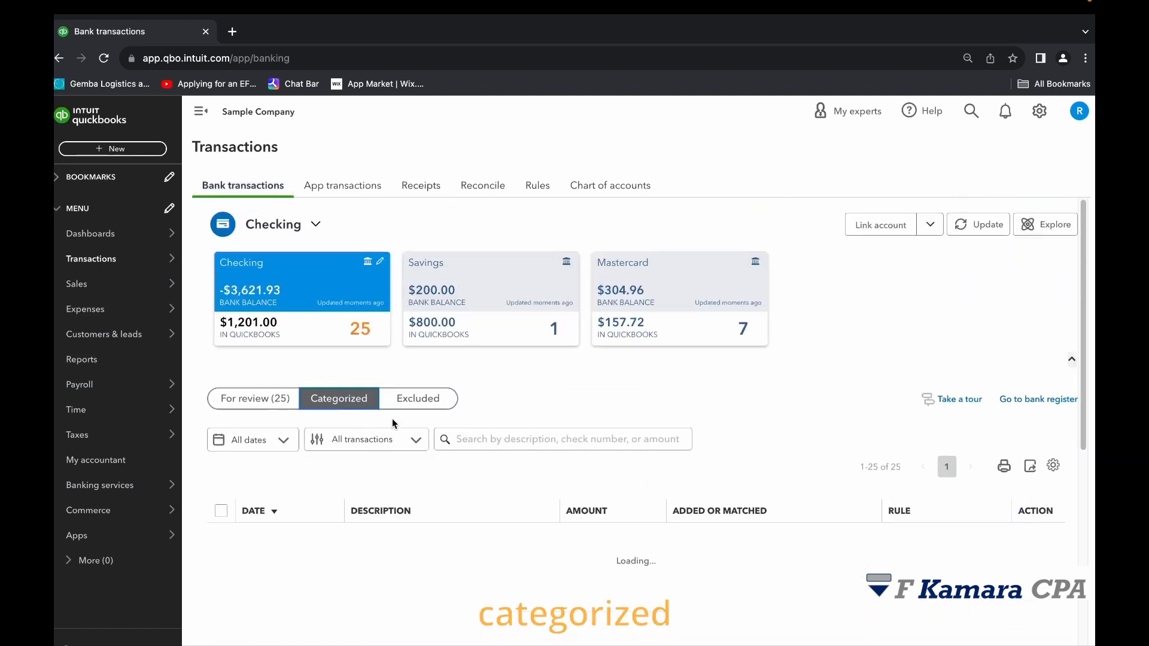
left_click(267, 399)
Expand the 08/23/2023 $408.00 deposit and browse other possible matches with suggested matches turned off.
scroll(676, 379, "down", 10)
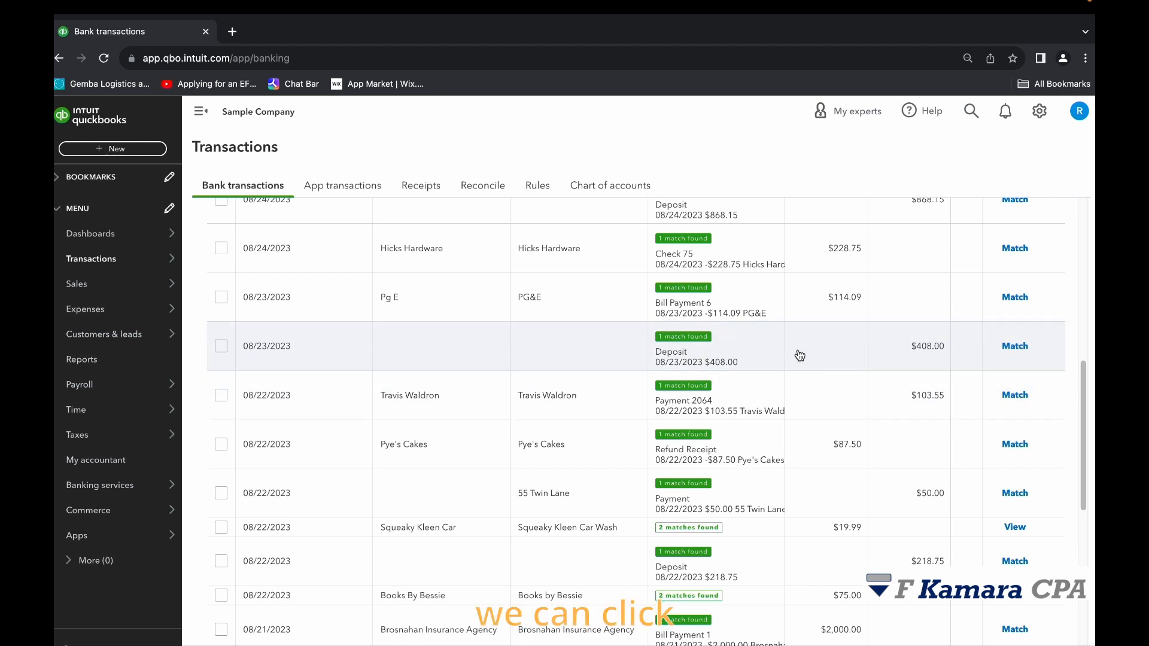
left_click(799, 356)
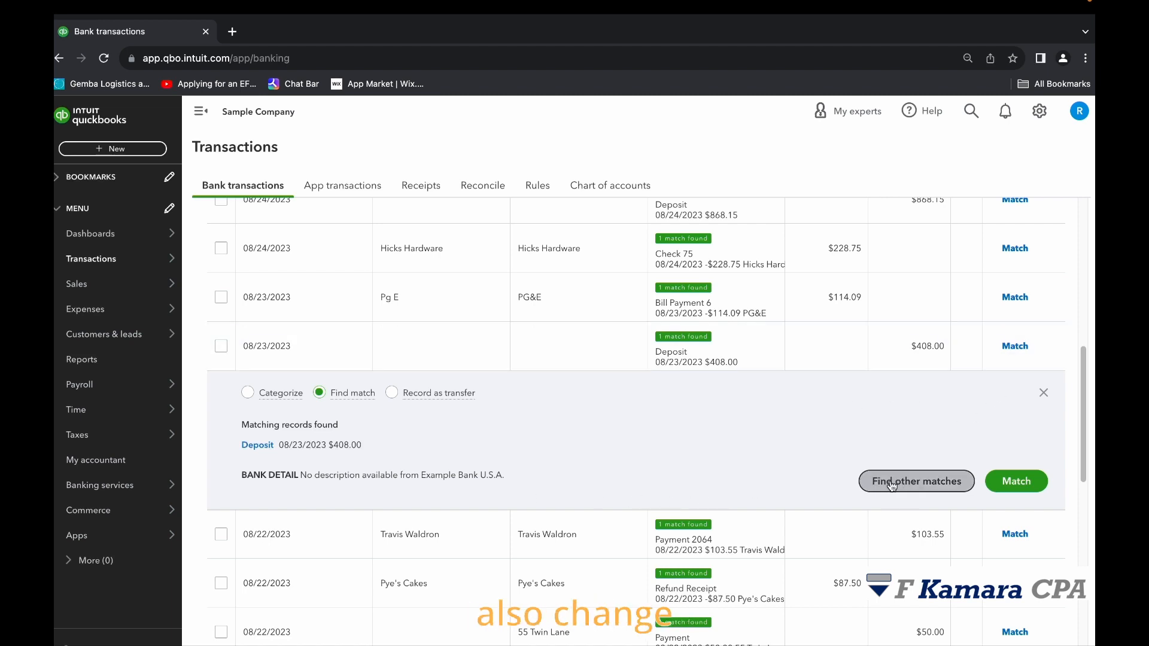
left_click(932, 484)
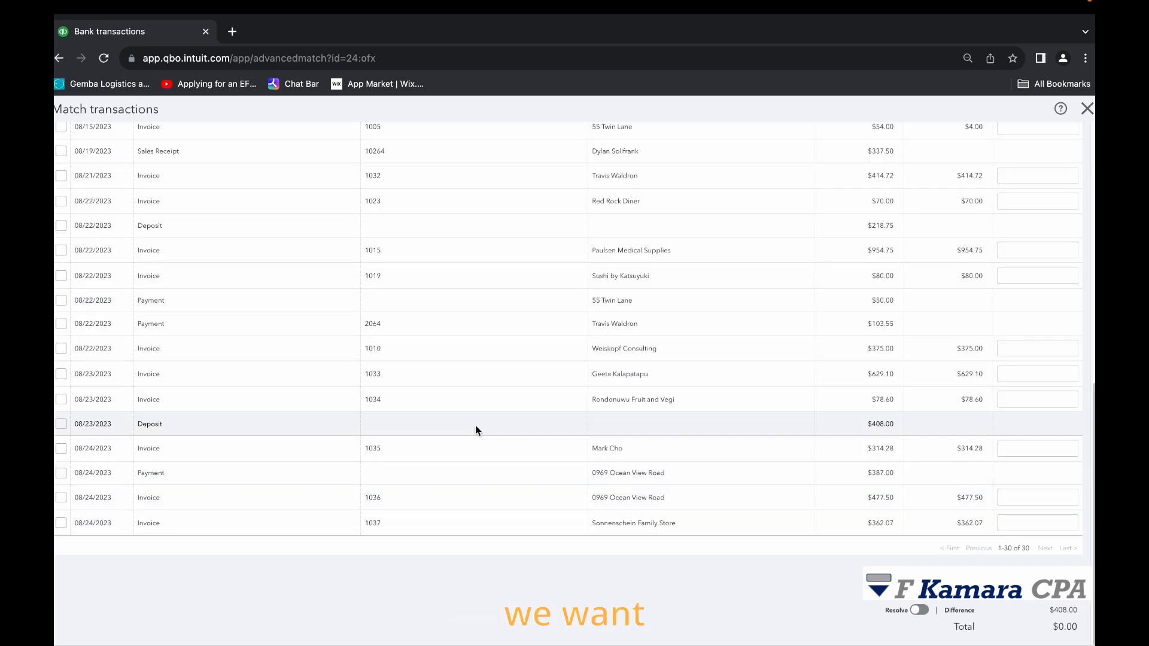
scroll(479, 440, "up", 5)
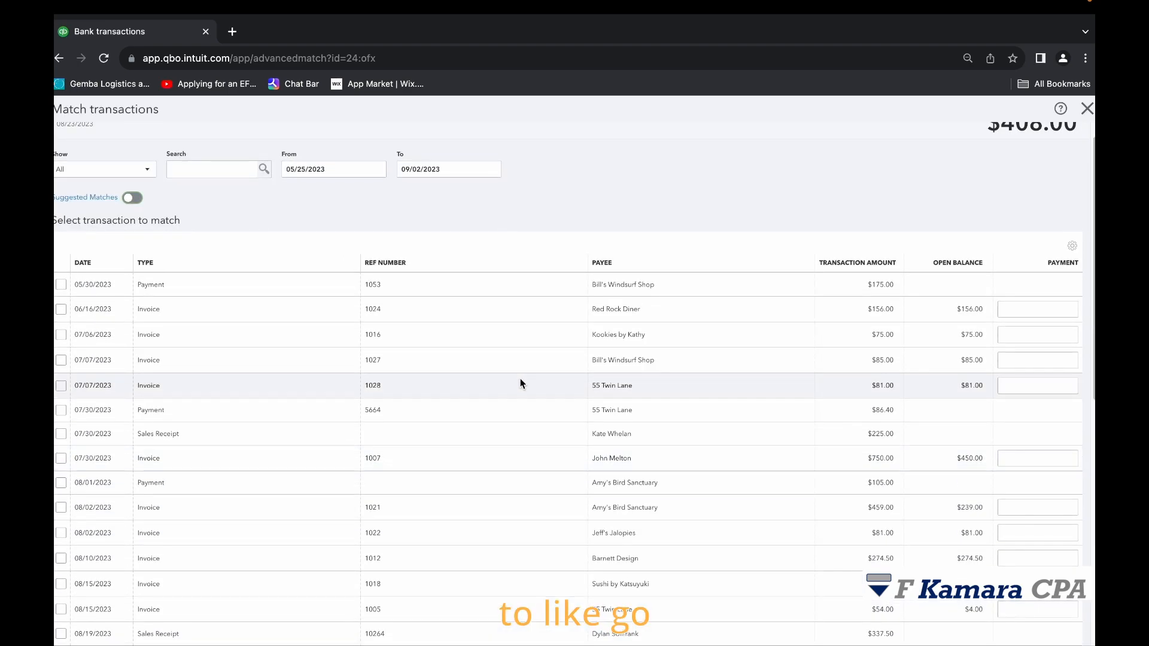
scroll(519, 383, "down", 10)
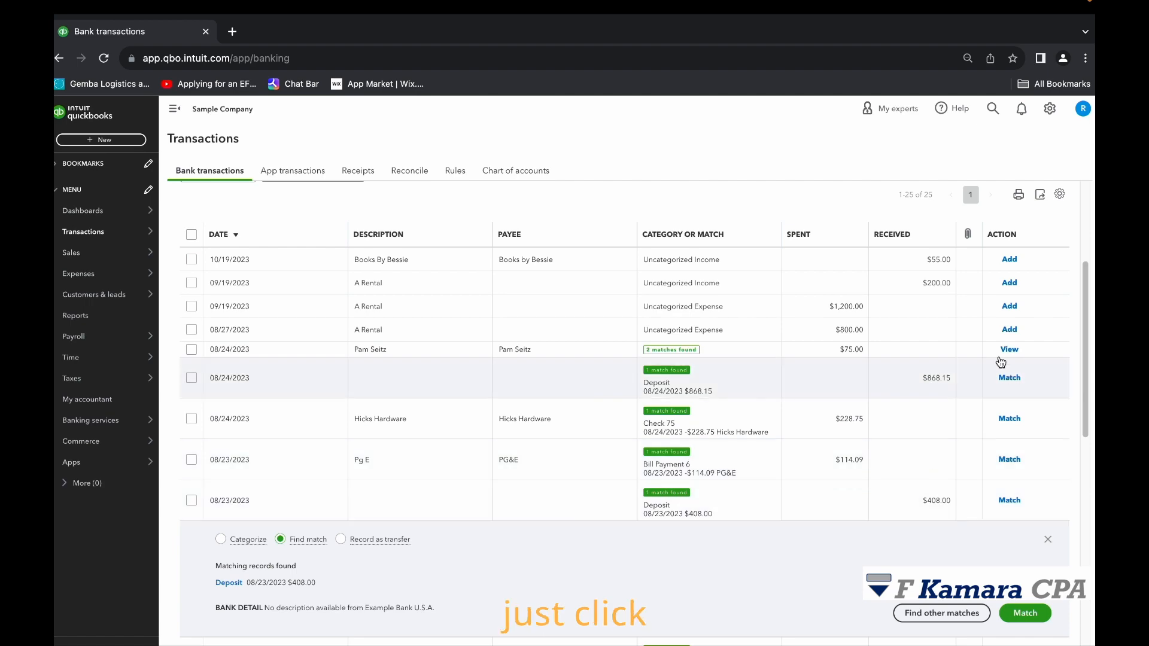
Match the 08/23/2023 $408.00 bank transaction to its suggested deposit record.
scroll(1004, 548, "down", 1)
scroll(1004, 546, "down", 1)
left_click(1017, 547)
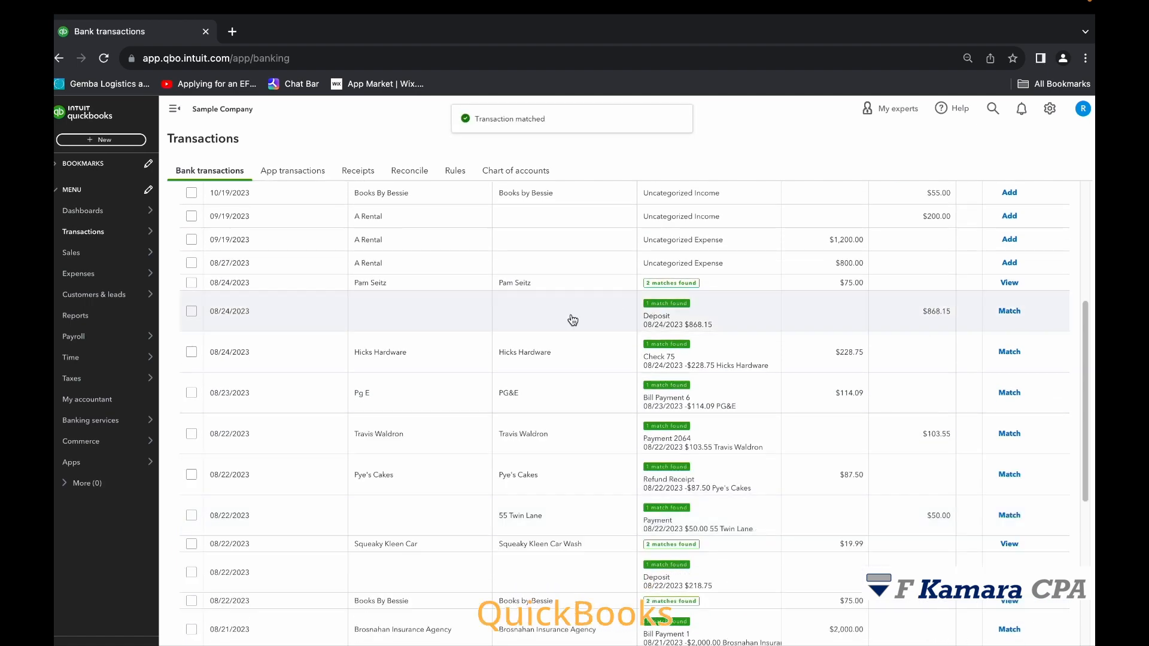
Check the matched $408.00 deposit and its undo option in the categorized transactions.
scroll(575, 324, "up", 5)
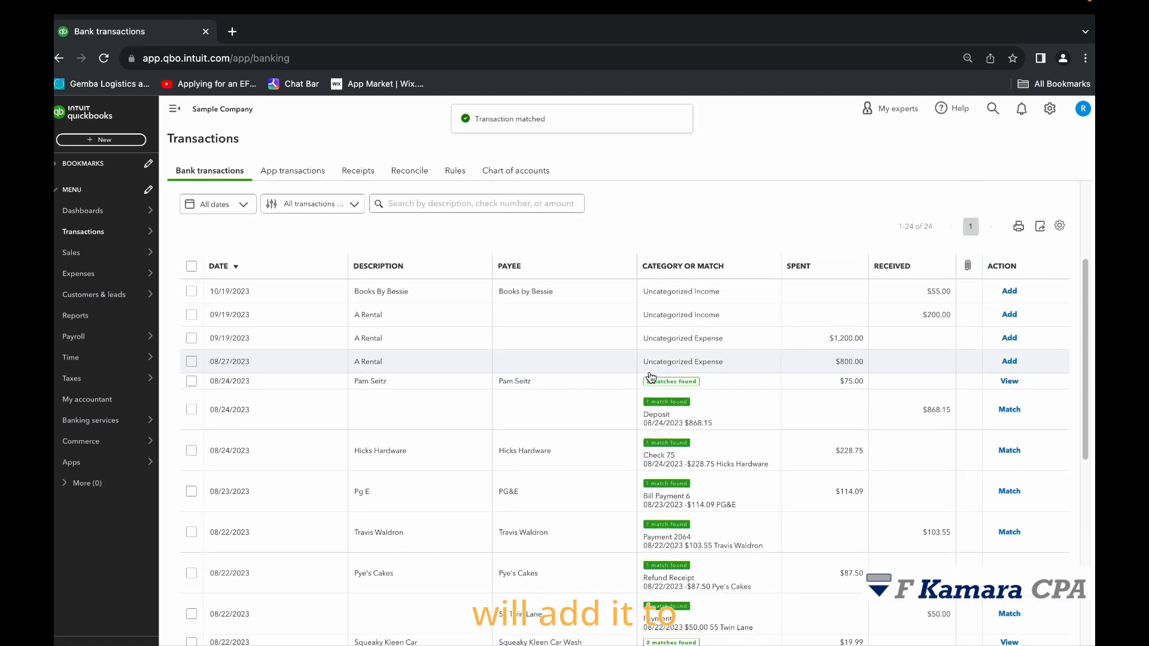
left_click(290, 349)
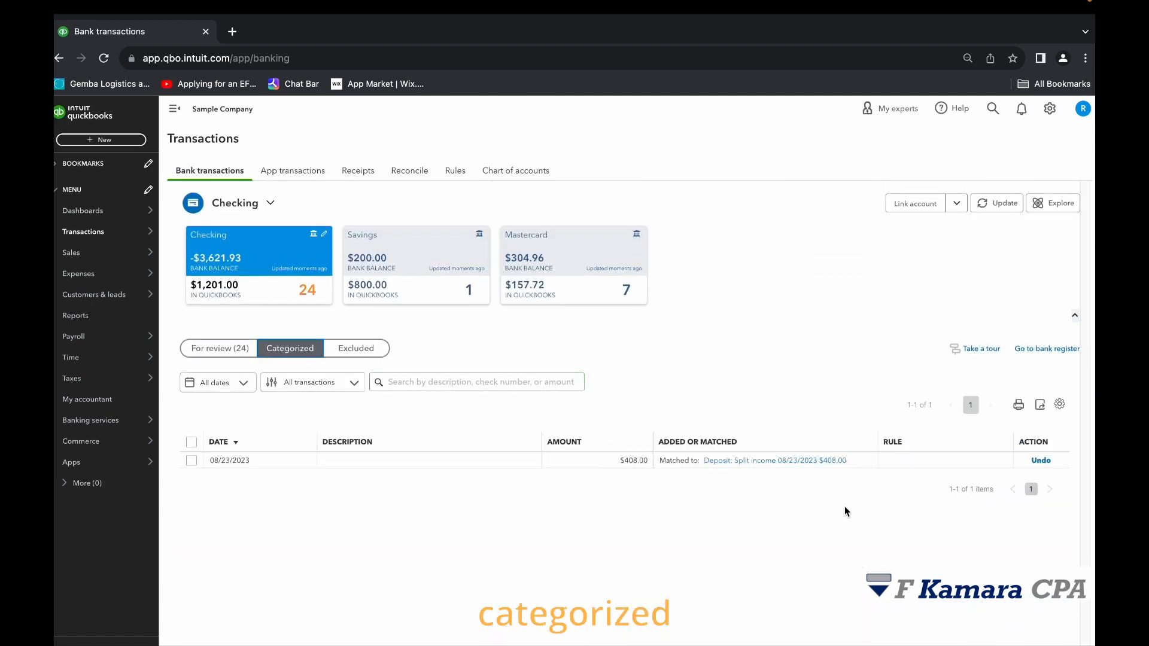
left_click(225, 348)
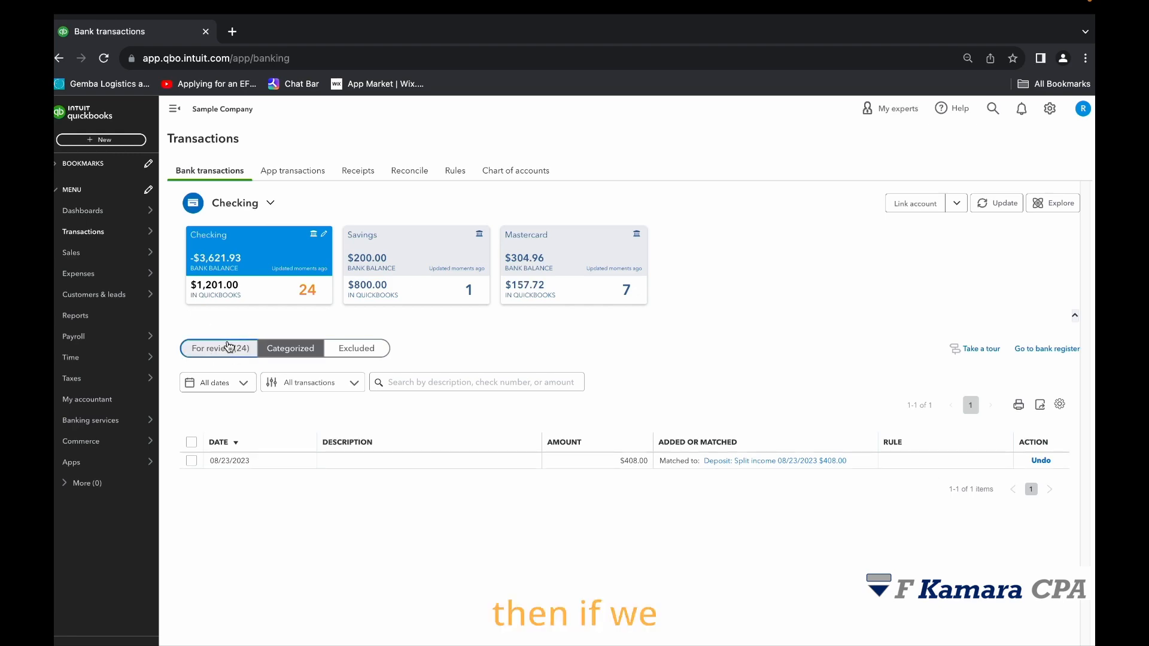
left_click(307, 354)
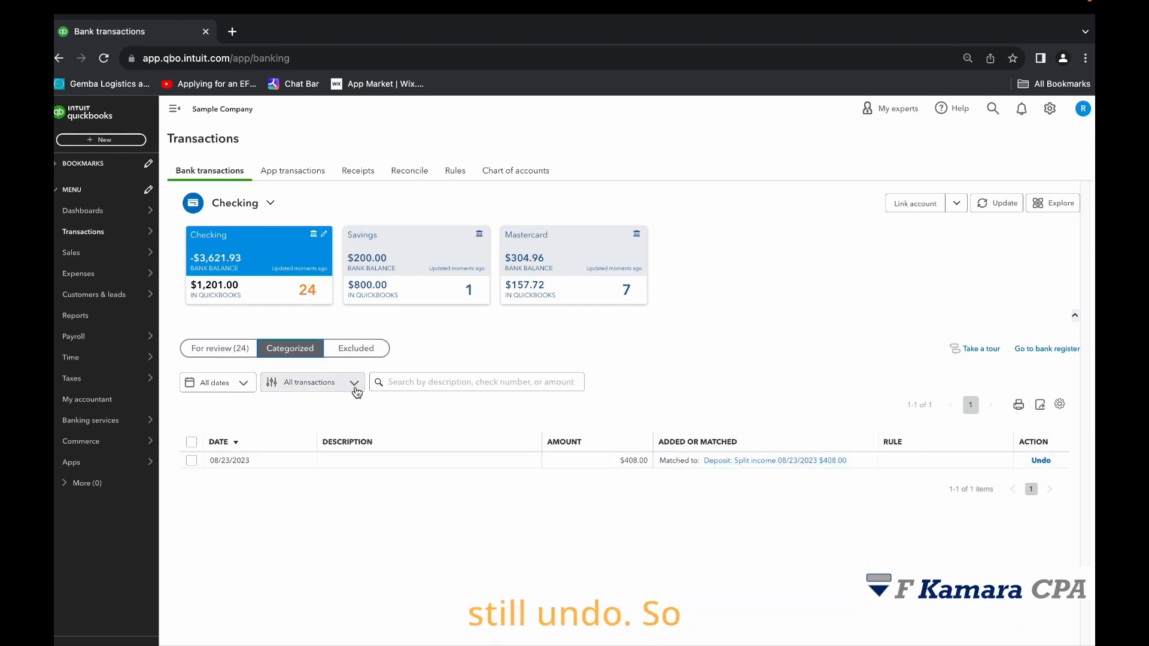
Return to the transactions for review and expand the 09/19/2023 A Rental expense of $1,200.00.
left_click(238, 352)
scroll(674, 397, "down", 1)
scroll(673, 394, "down", 4)
scroll(762, 413, "up", 1)
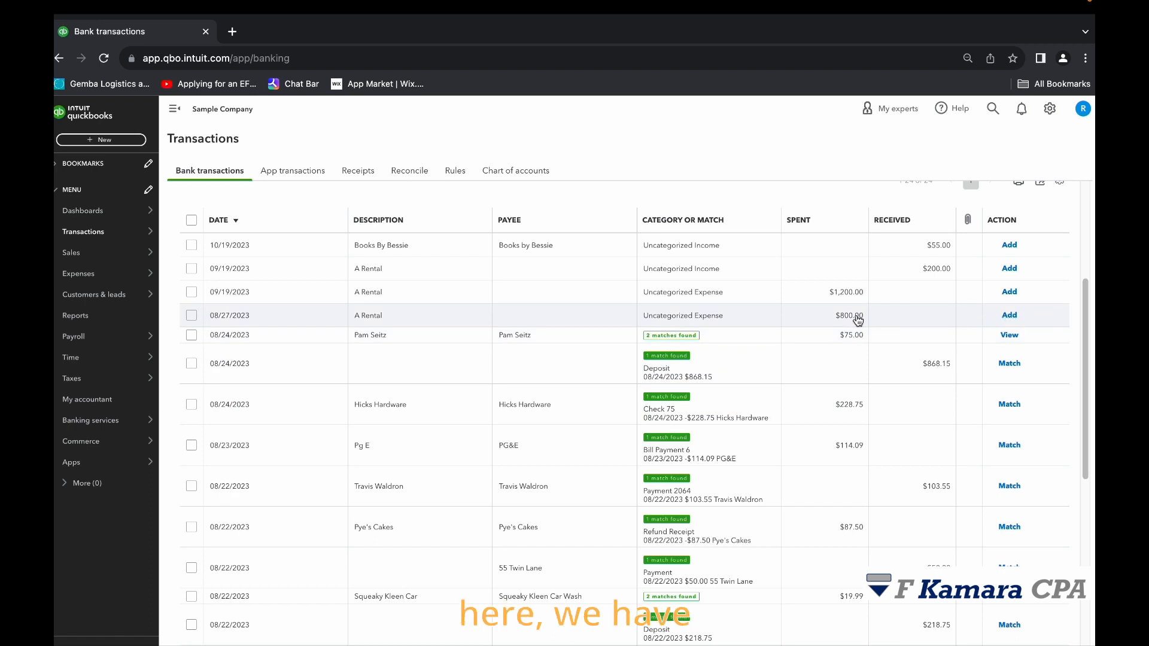
left_click(750, 296)
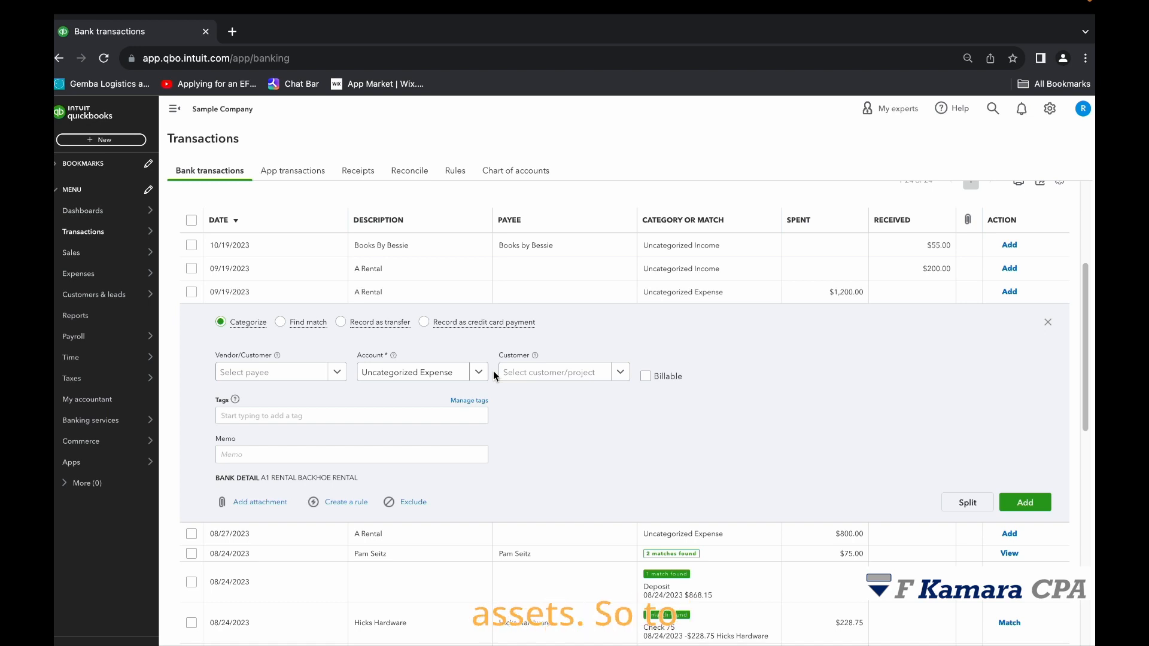
Browse the accounts available for categorizing the $1,200.00 A Rental expense without changing the selection.
left_click(478, 372)
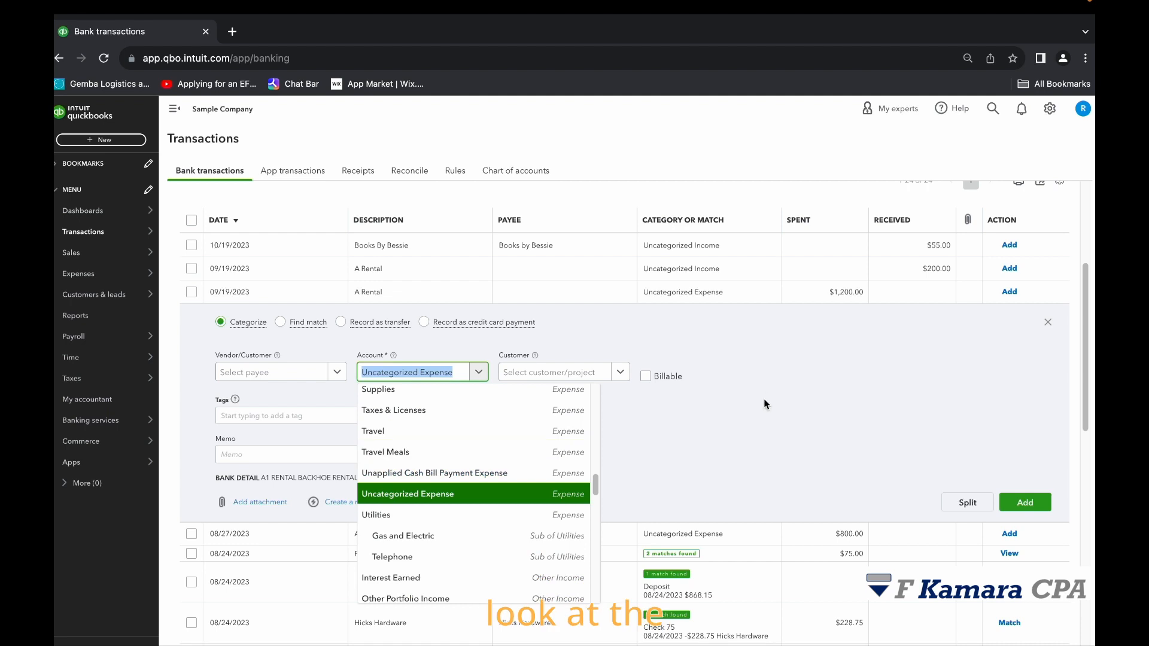
left_click(784, 436)
left_click(485, 377)
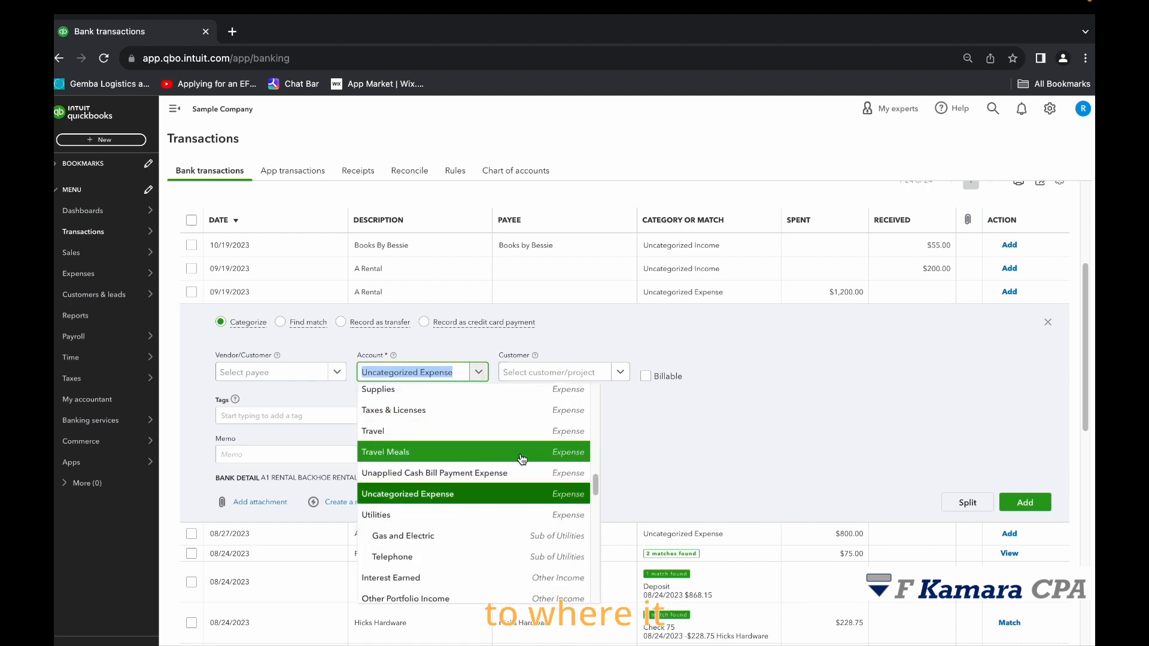
left_click(638, 459)
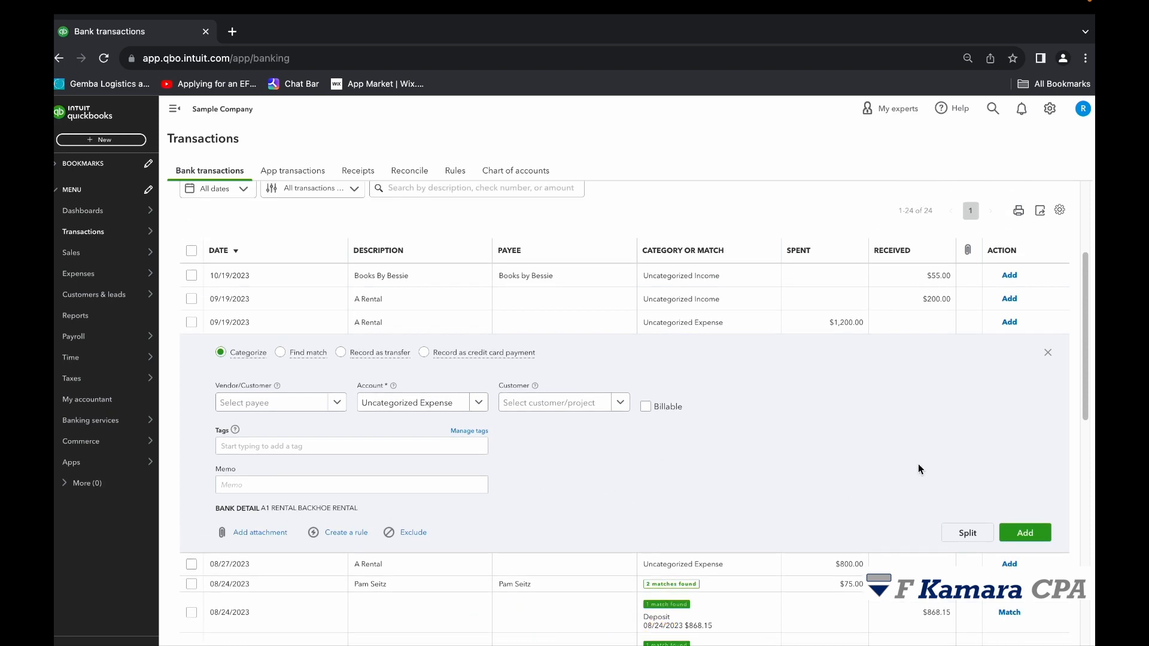
Start splitting the $1,200.00 A Rental transaction and set the first split line's category to Utilities.
left_click(966, 535)
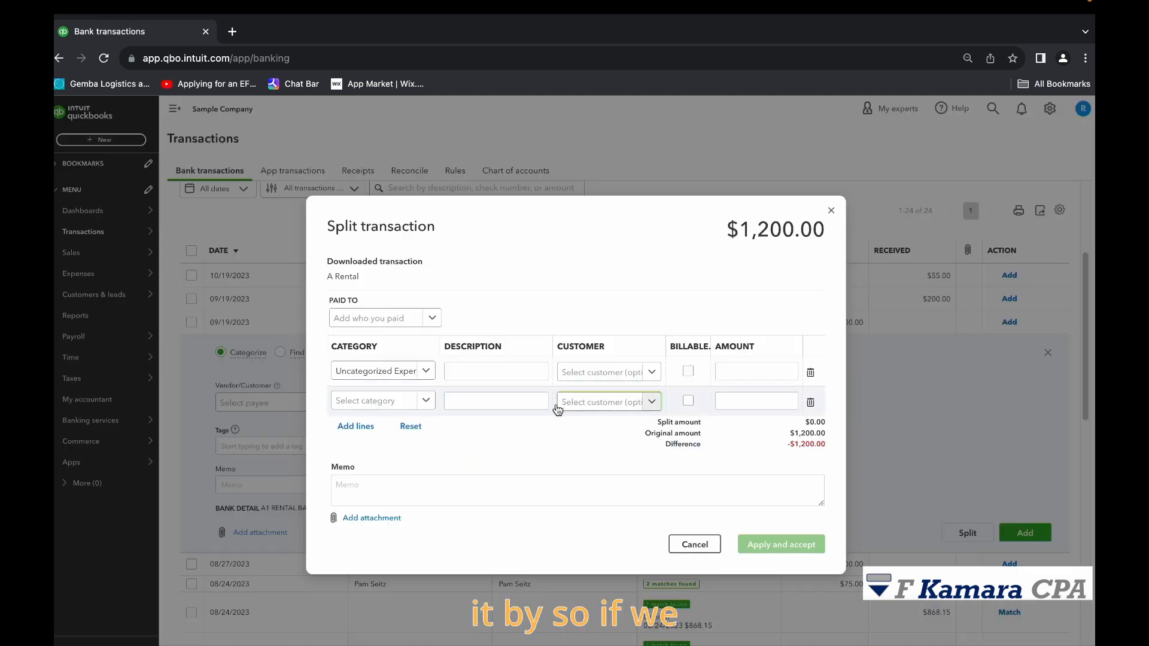
left_click(419, 371)
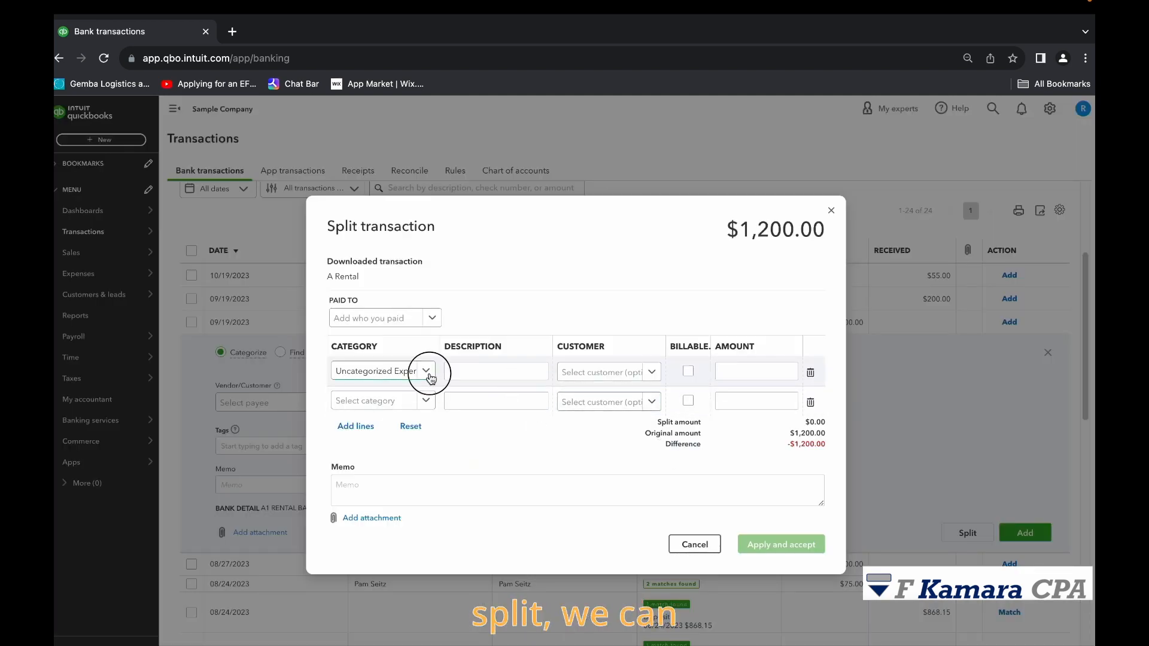
left_click(392, 481)
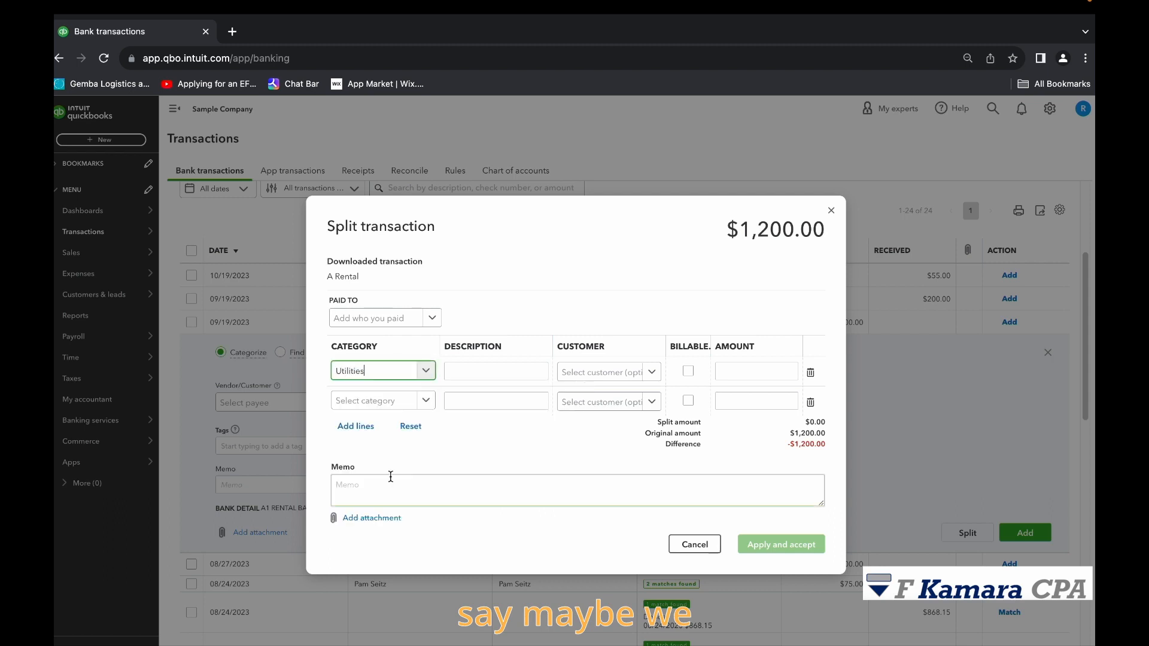
Change the first split line's category to Equipment Rental and assign that line to the customer Amy's Bird Sanctuary.
left_click(411, 372)
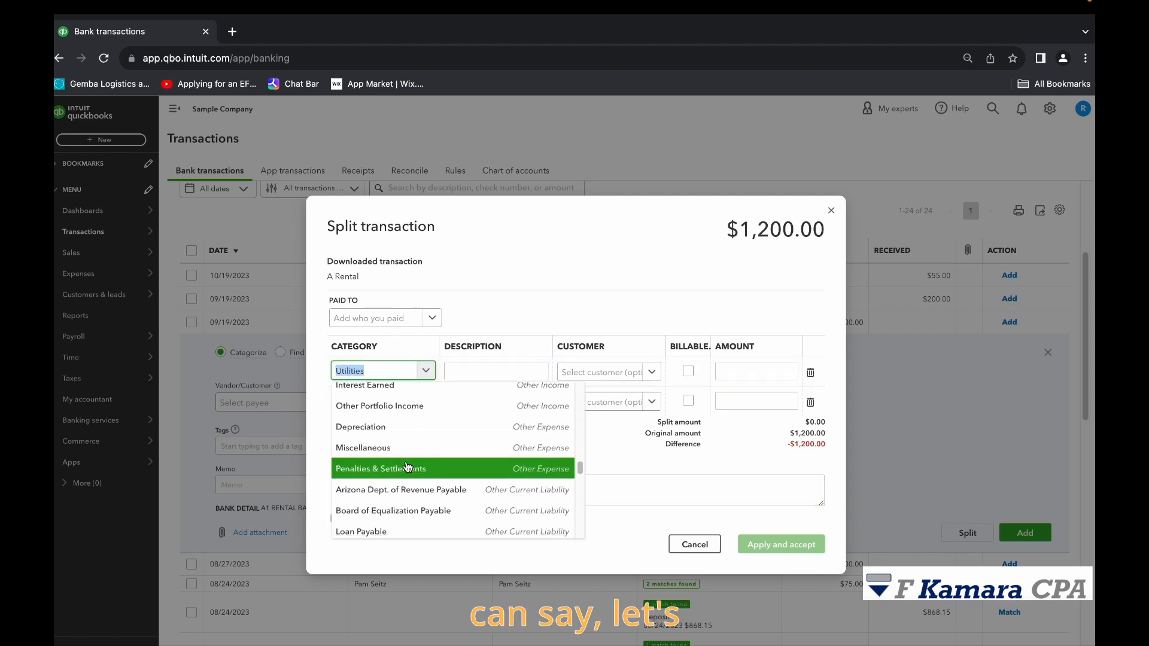
scroll(408, 467, "down", 1)
type("rental")
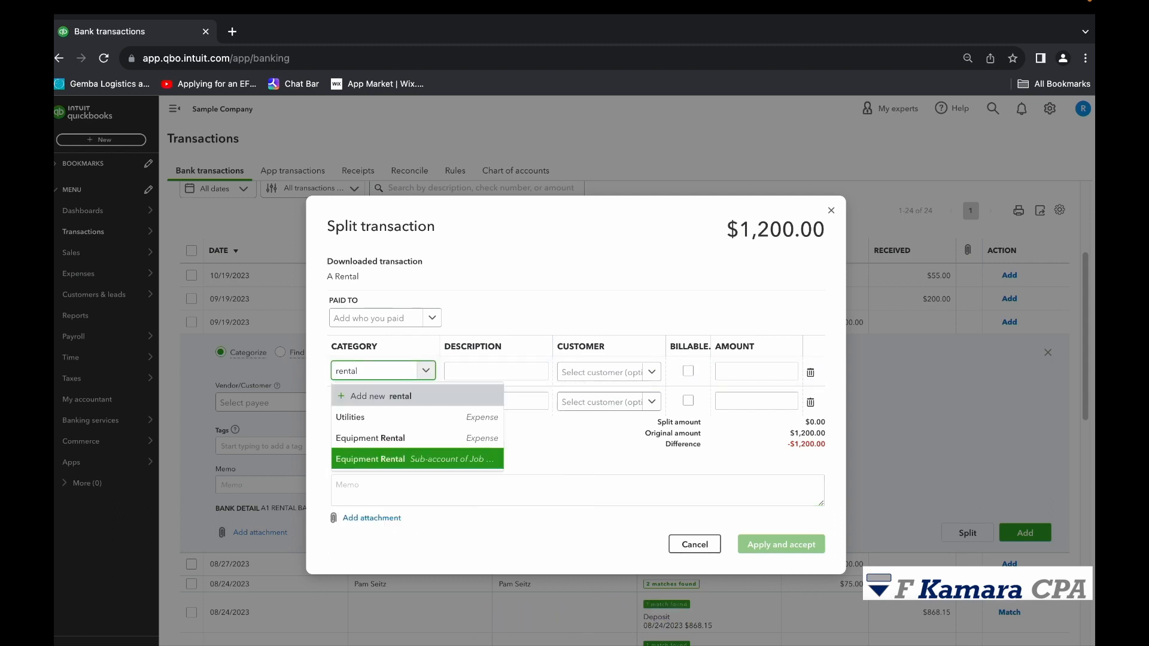
left_click(429, 438)
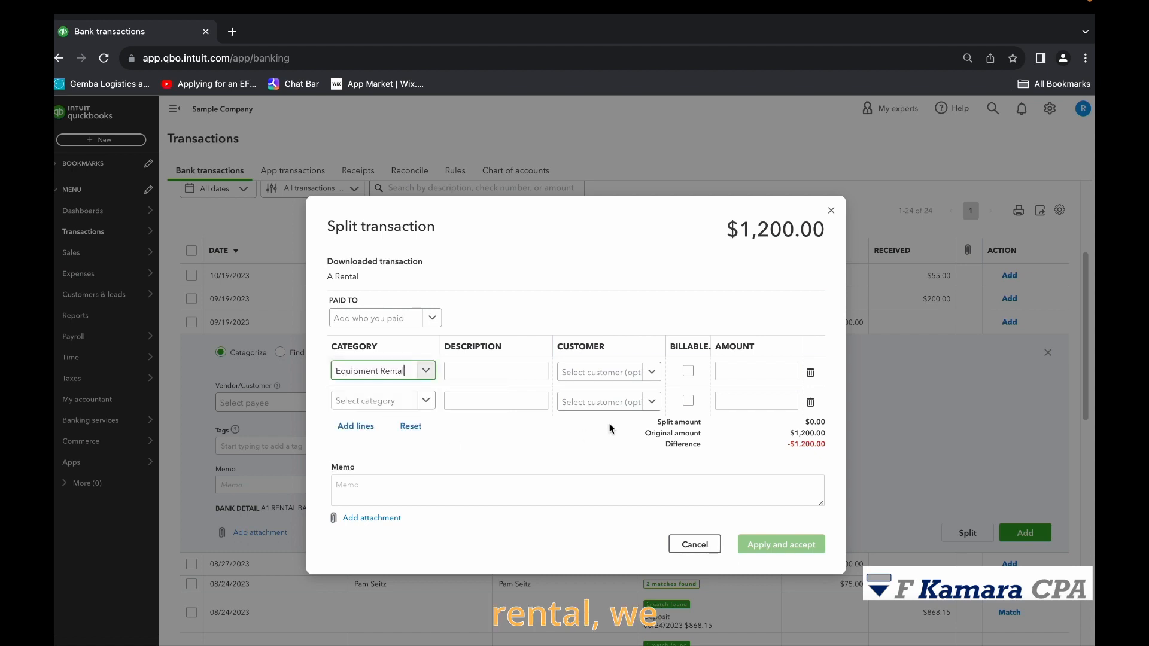
left_click(619, 370)
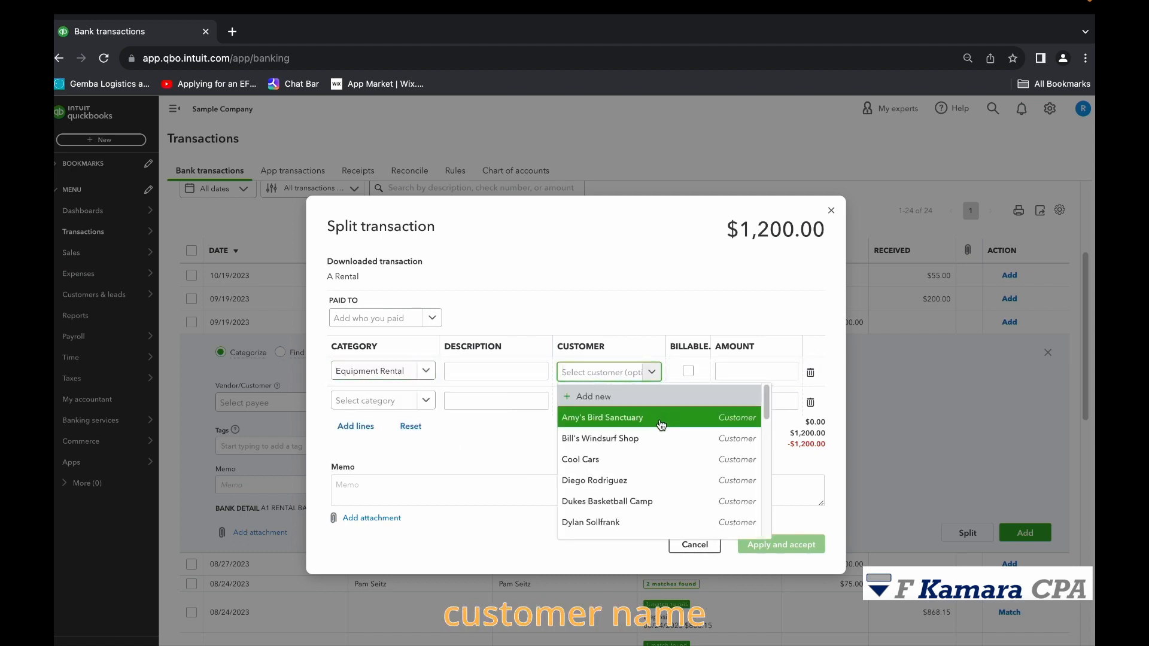
left_click(661, 419)
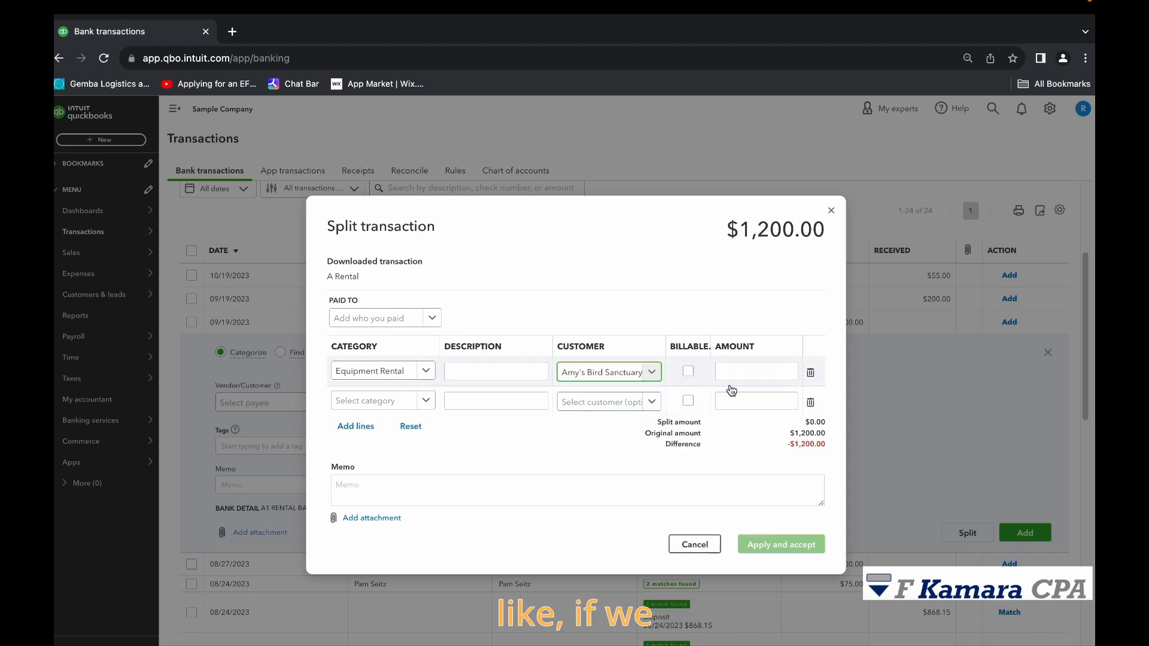
left_click(653, 373)
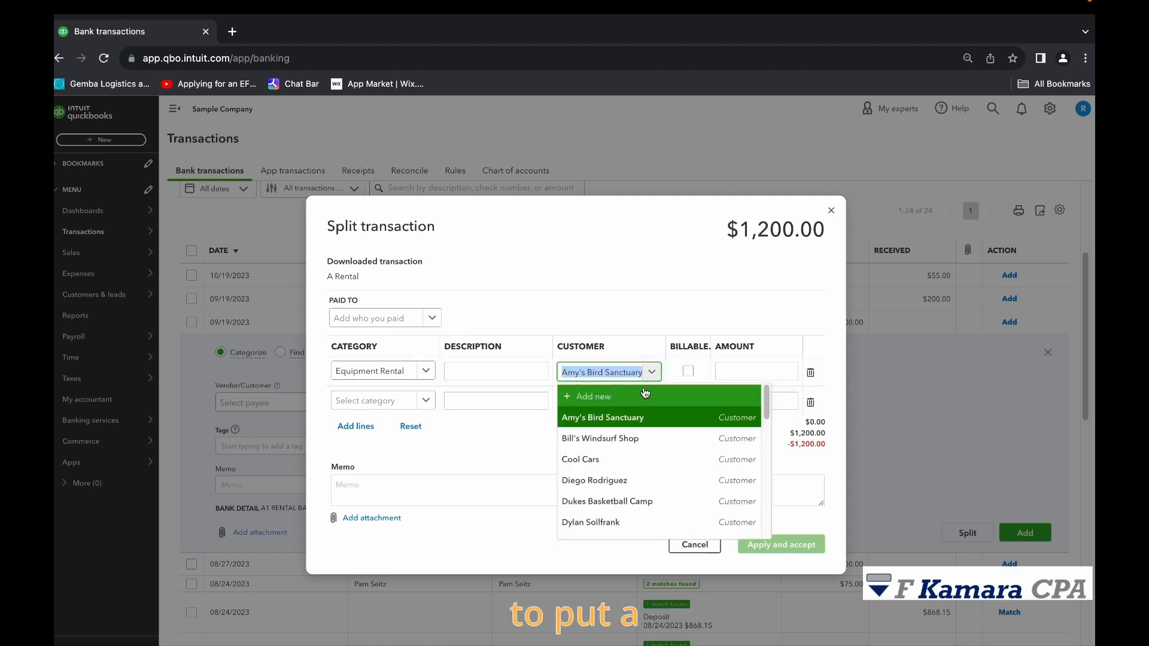
left_click(744, 372)
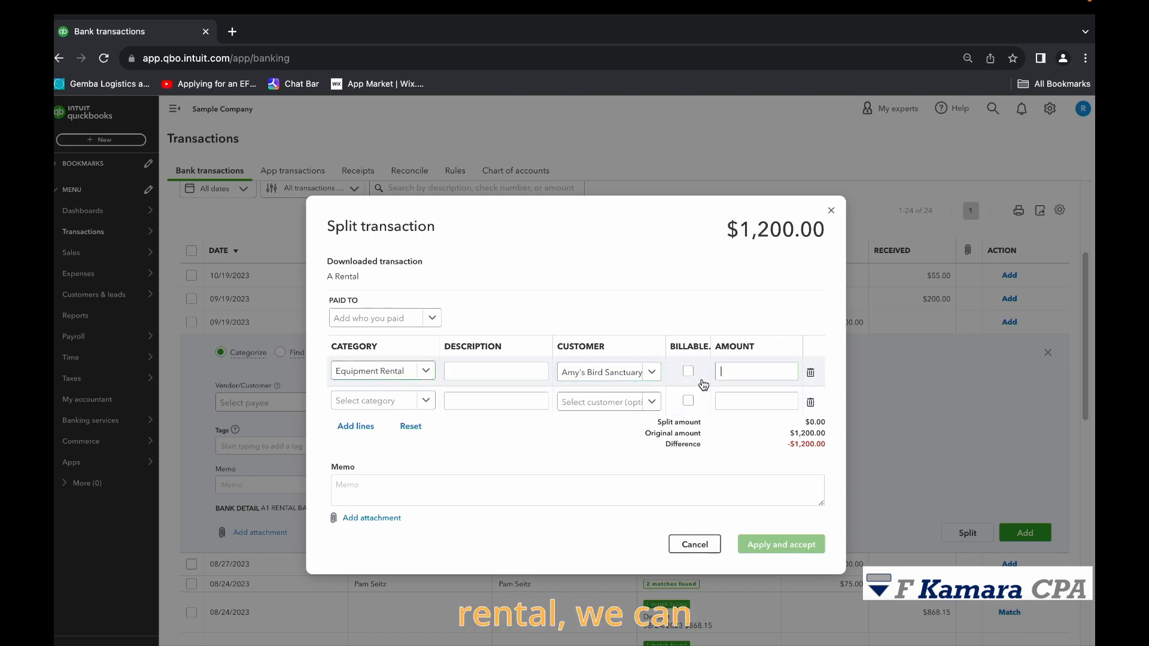
Try dividing the A Rental transaction into 1,000.00 for Equipment Rental and 200.00 for Automobile, and cancel the split.
left_click(433, 406)
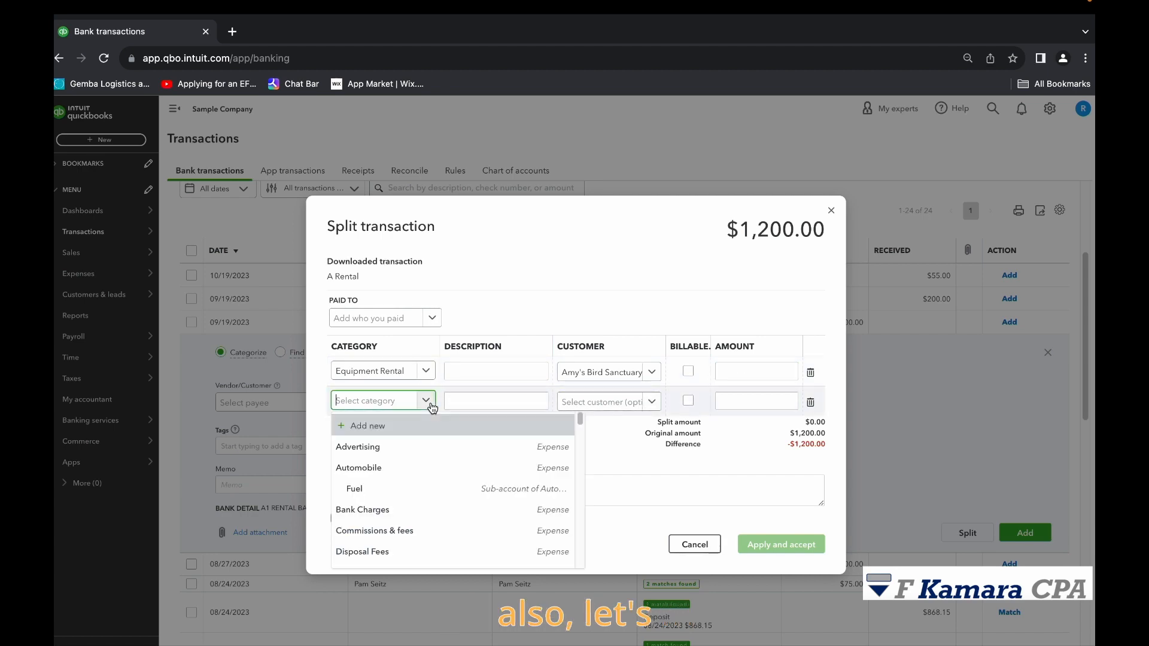
left_click(413, 473)
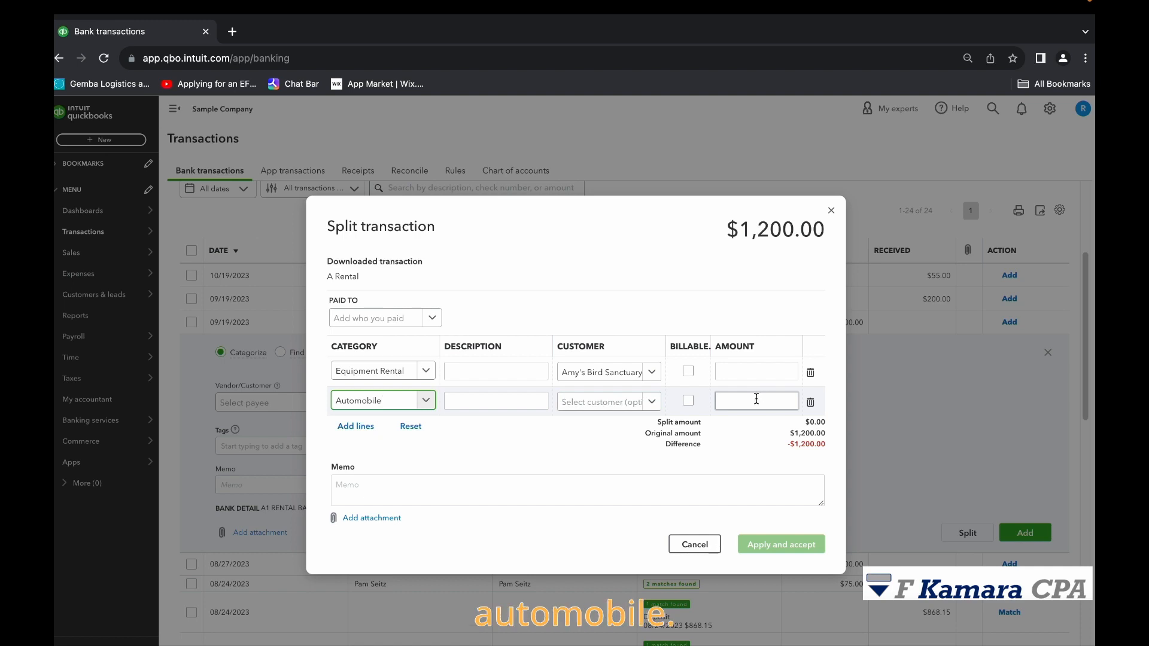
left_click(759, 371)
type("1")
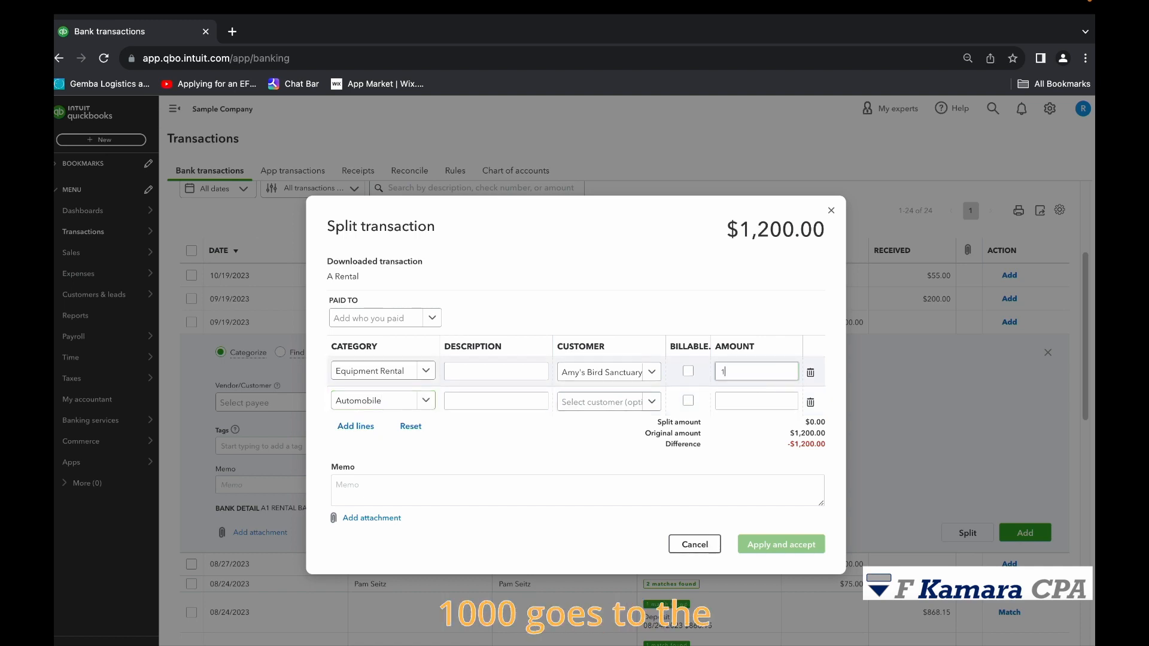
type(",000")
left_click(747, 404)
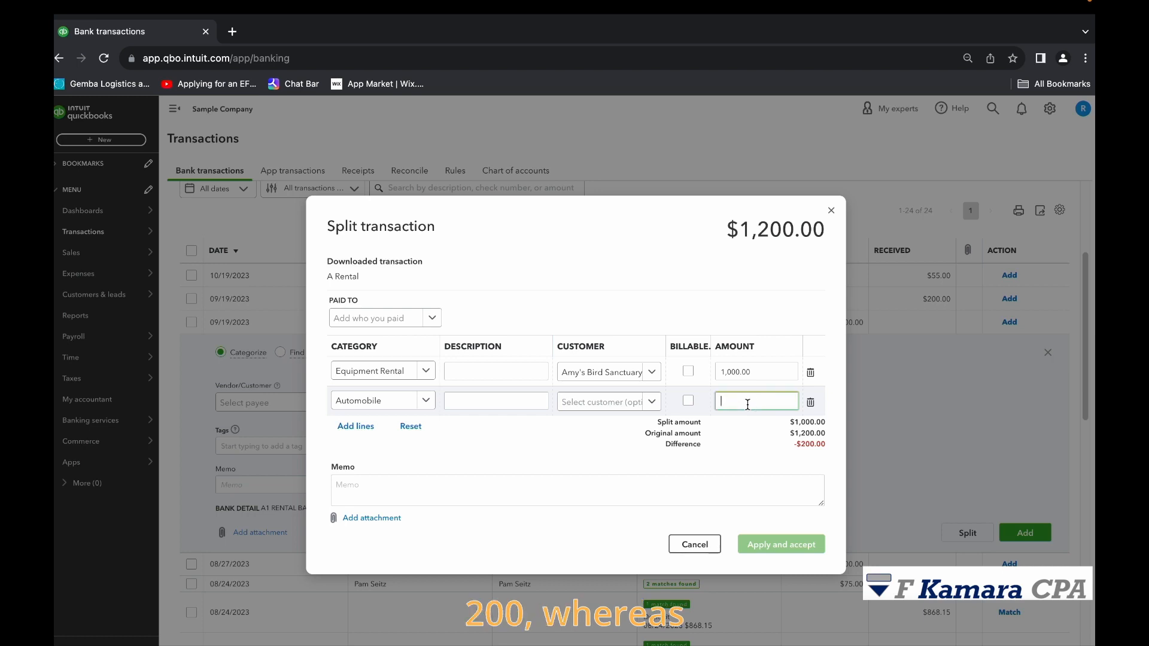
key("BackSpace")
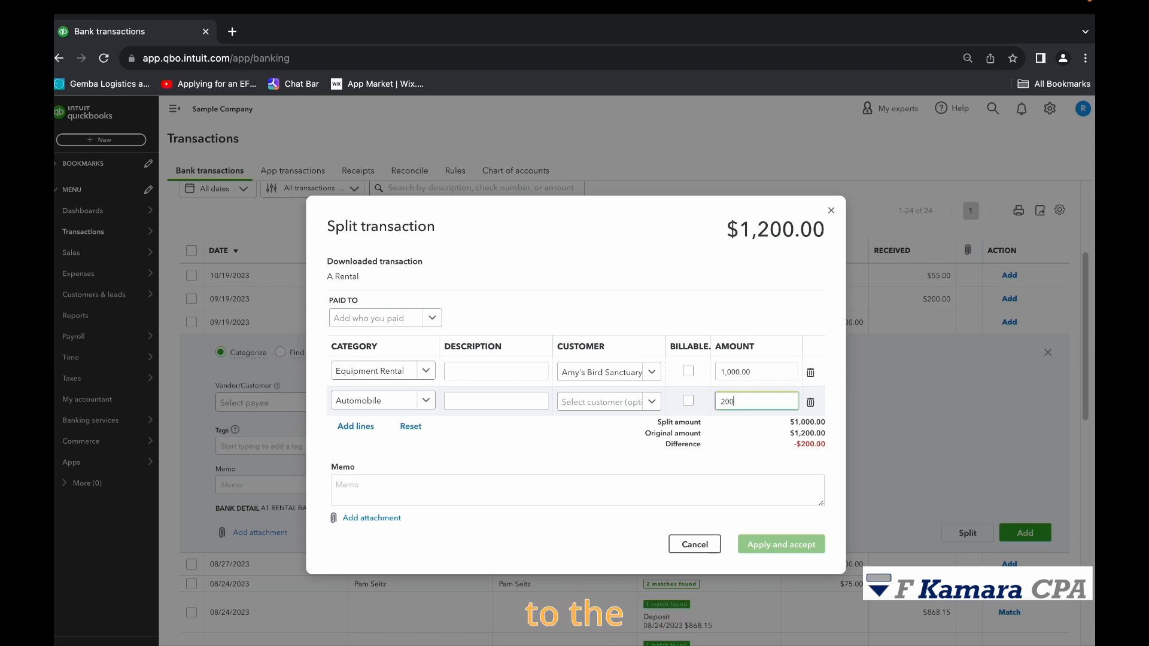
left_click(748, 444)
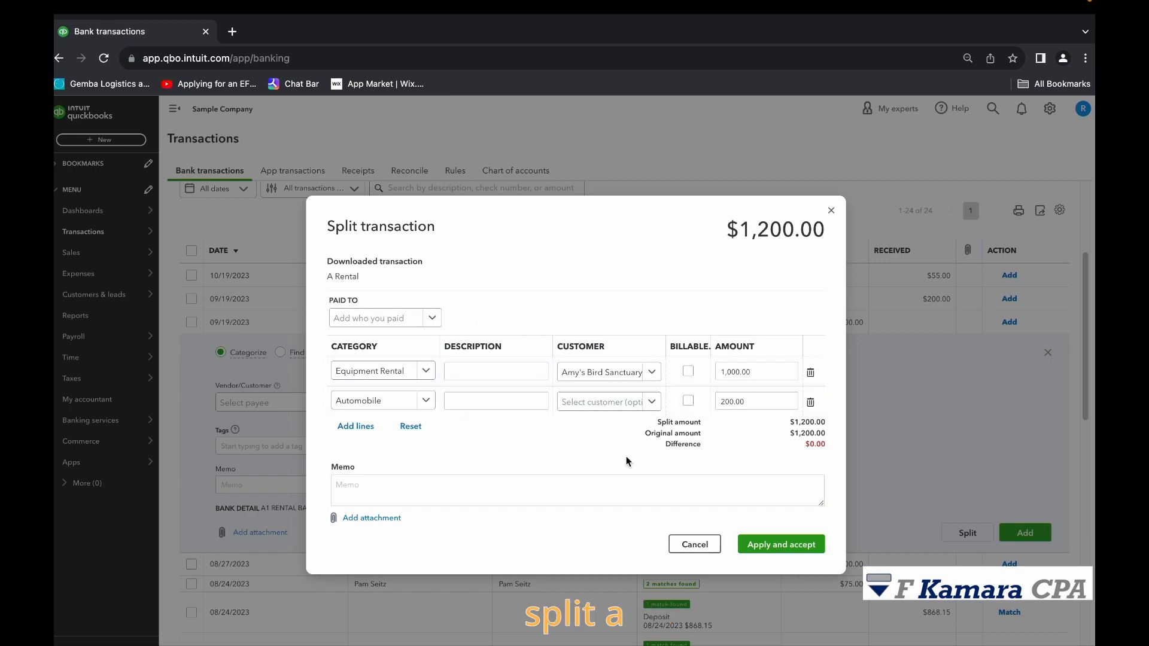
left_click(694, 546)
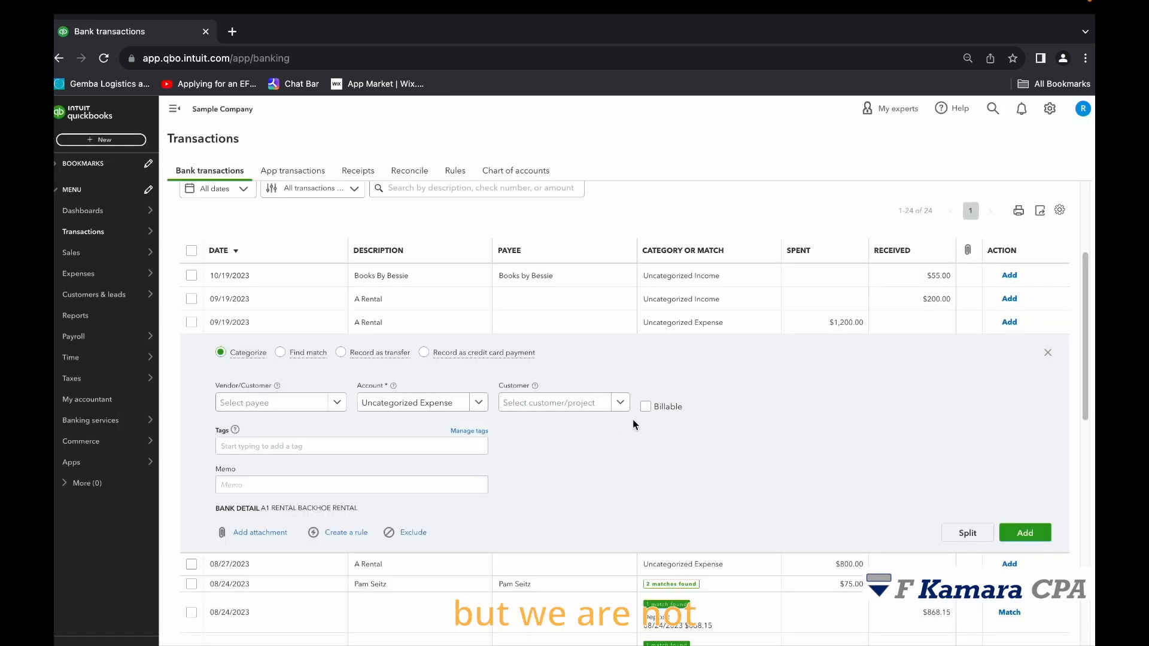
Set the $1,200.00 A Rental expense's account to Equipment Rental and its vendor to Books by Bessie.
scroll(634, 423, "down", 2)
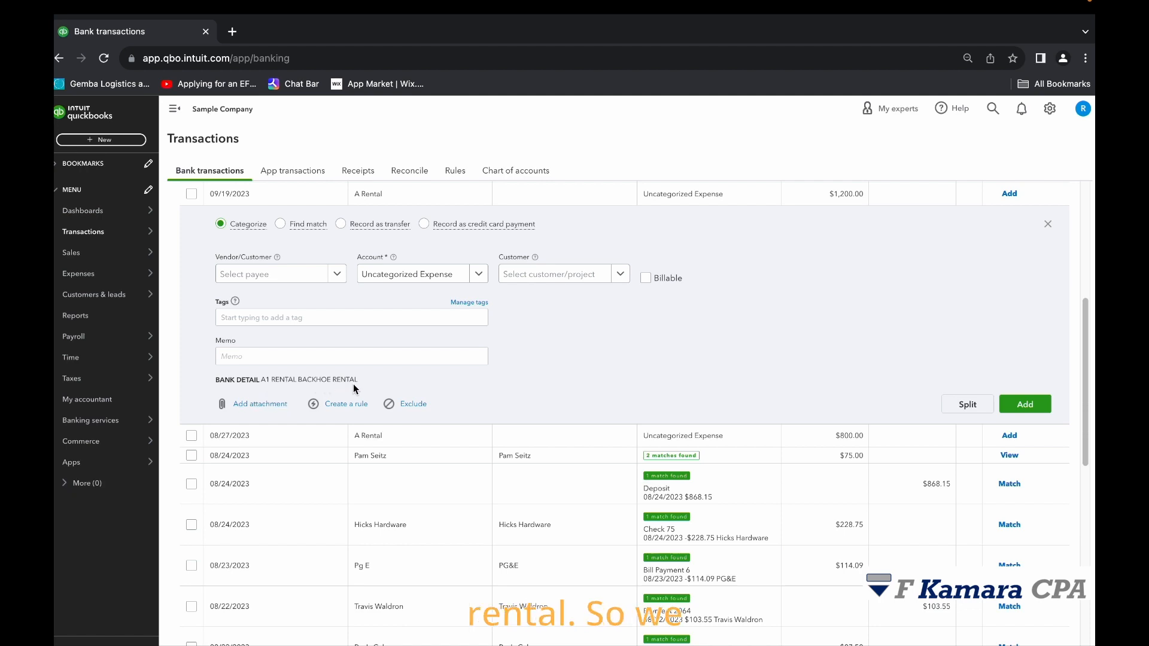
left_click(480, 275)
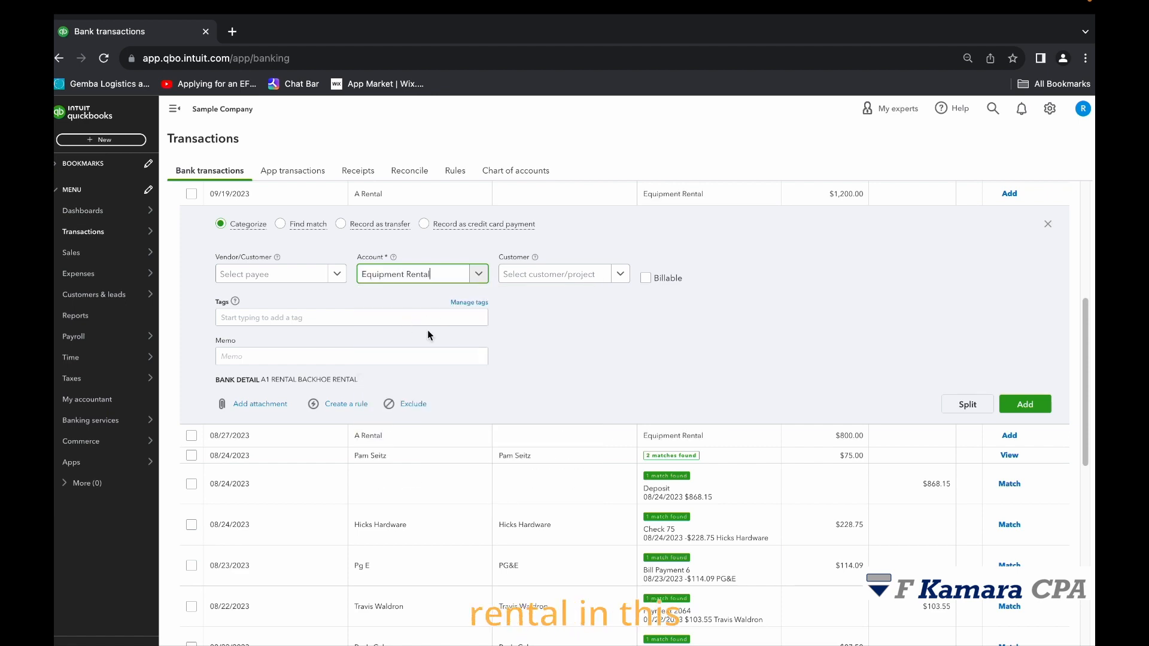
scroll(623, 350, "up", 1)
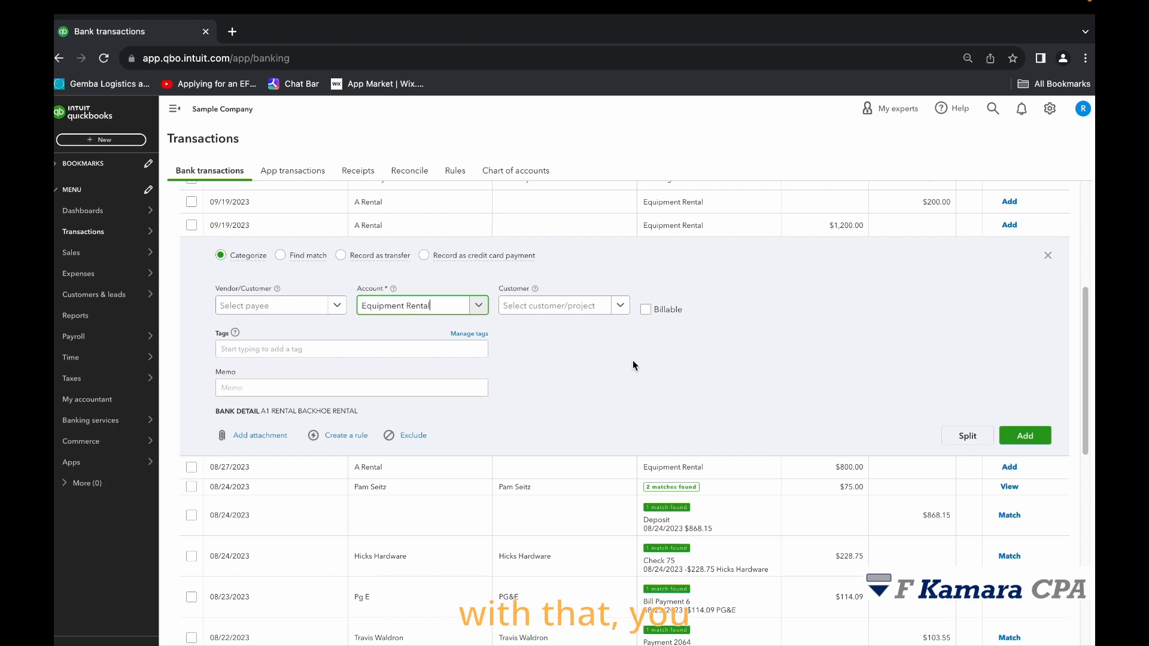
scroll(633, 362, "up", 3)
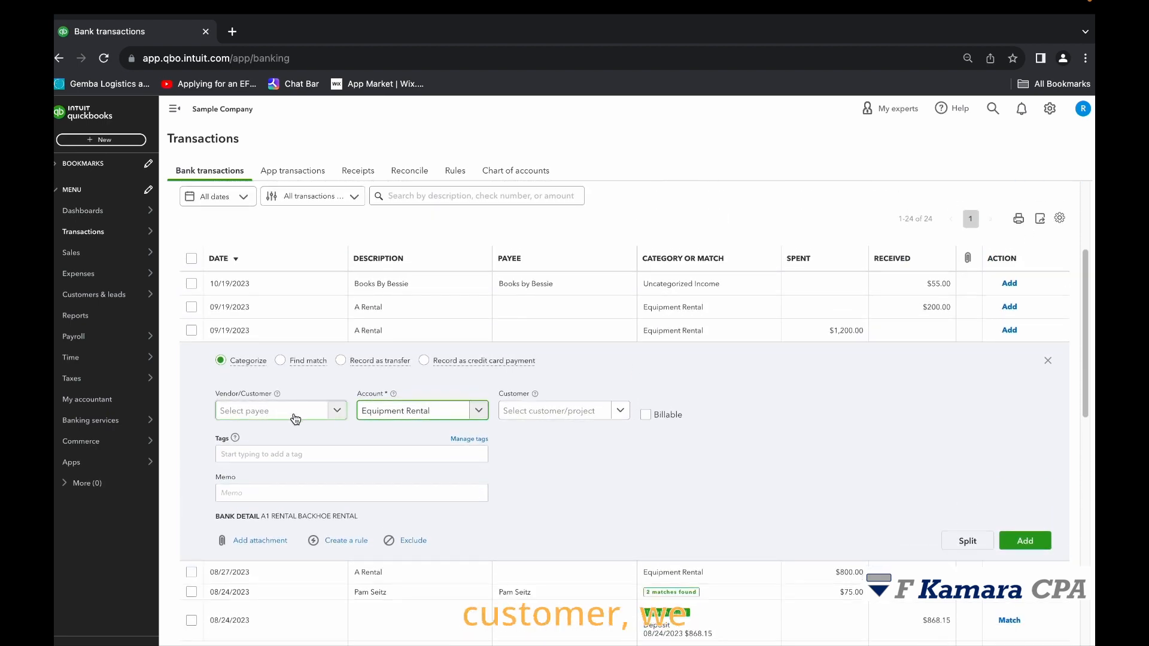
scroll(305, 416, "down", 1)
left_click(337, 404)
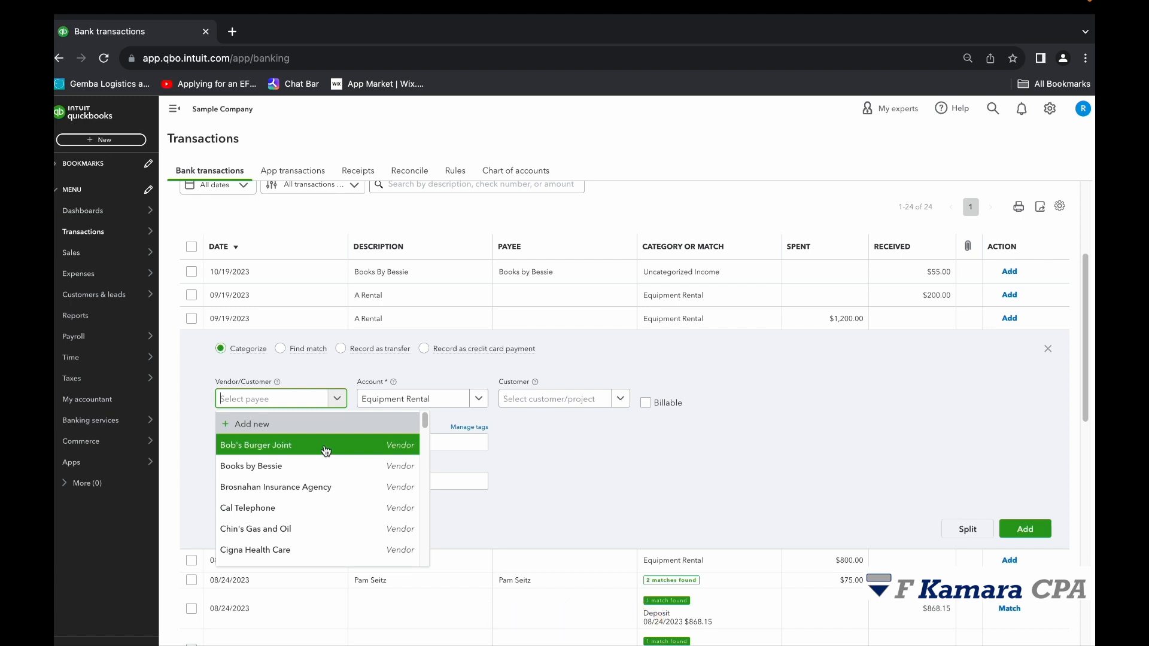
left_click(313, 465)
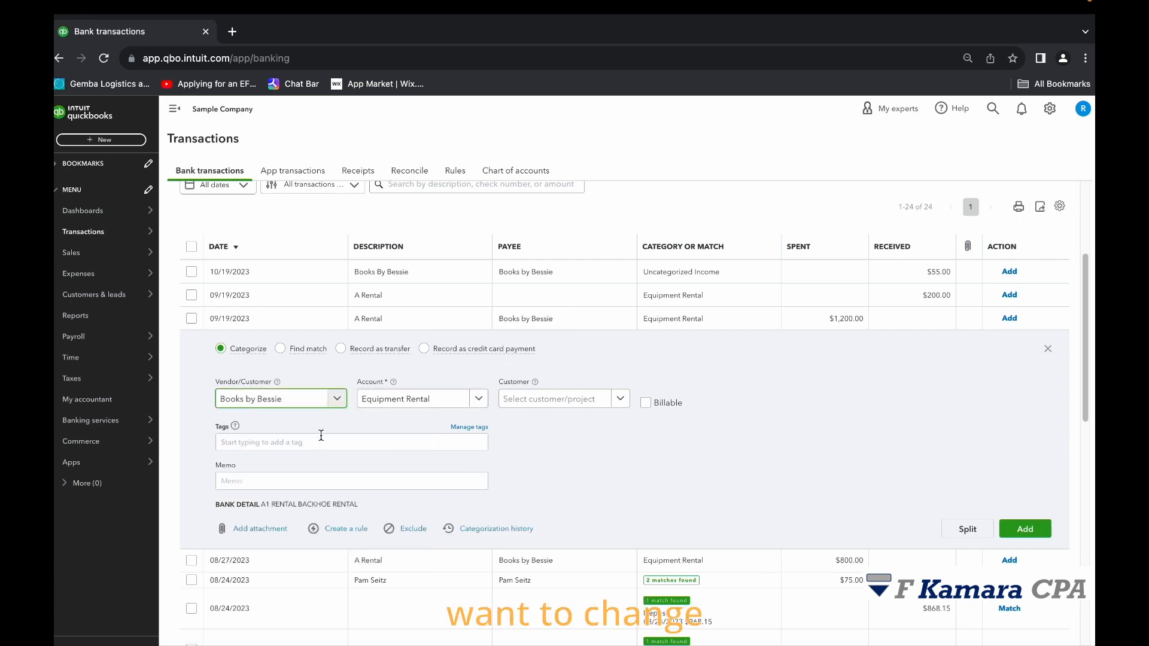
left_click(332, 405)
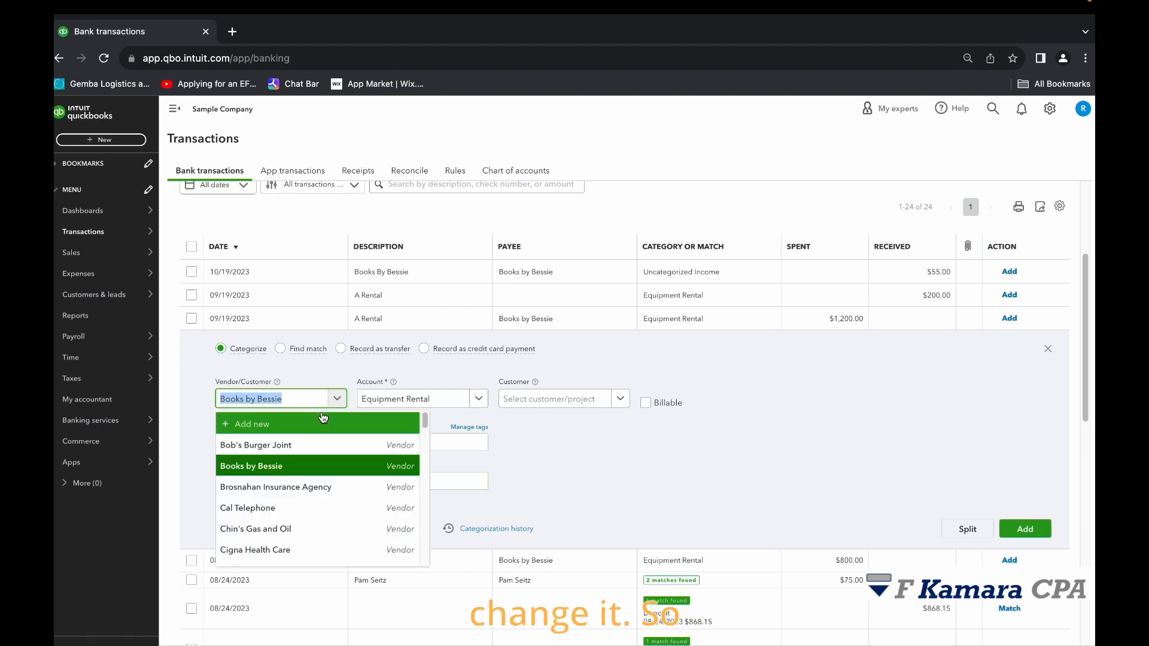
left_click(688, 396)
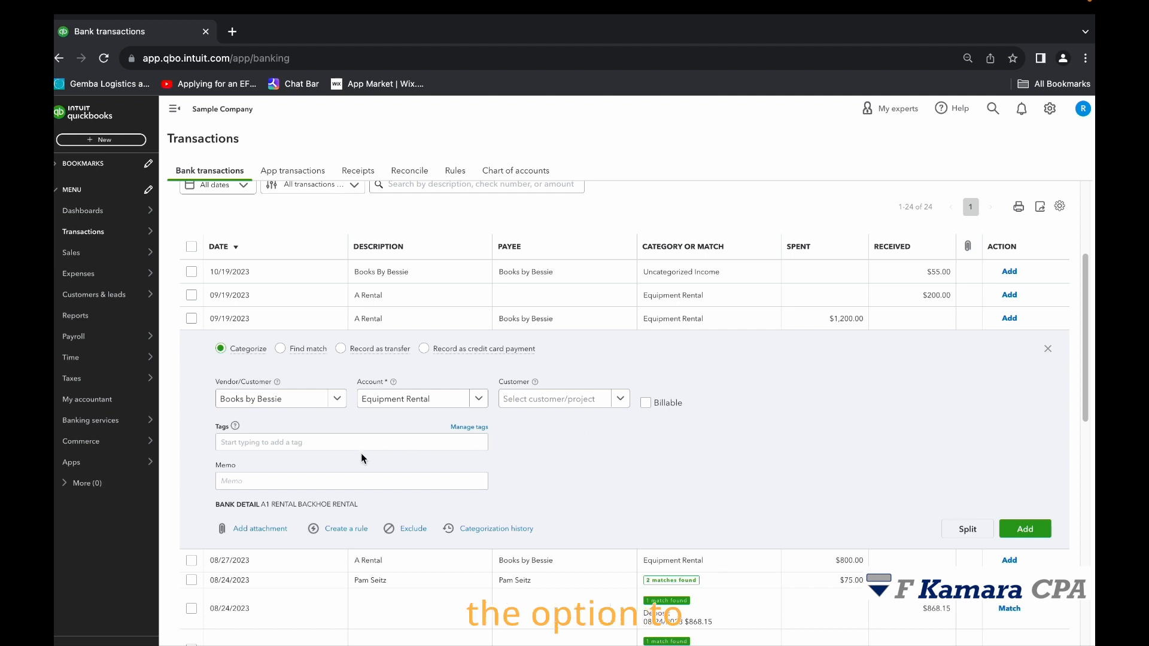
Add the $1,200.00 A Rental expense to the books and show the categorized transactions.
left_click(475, 482)
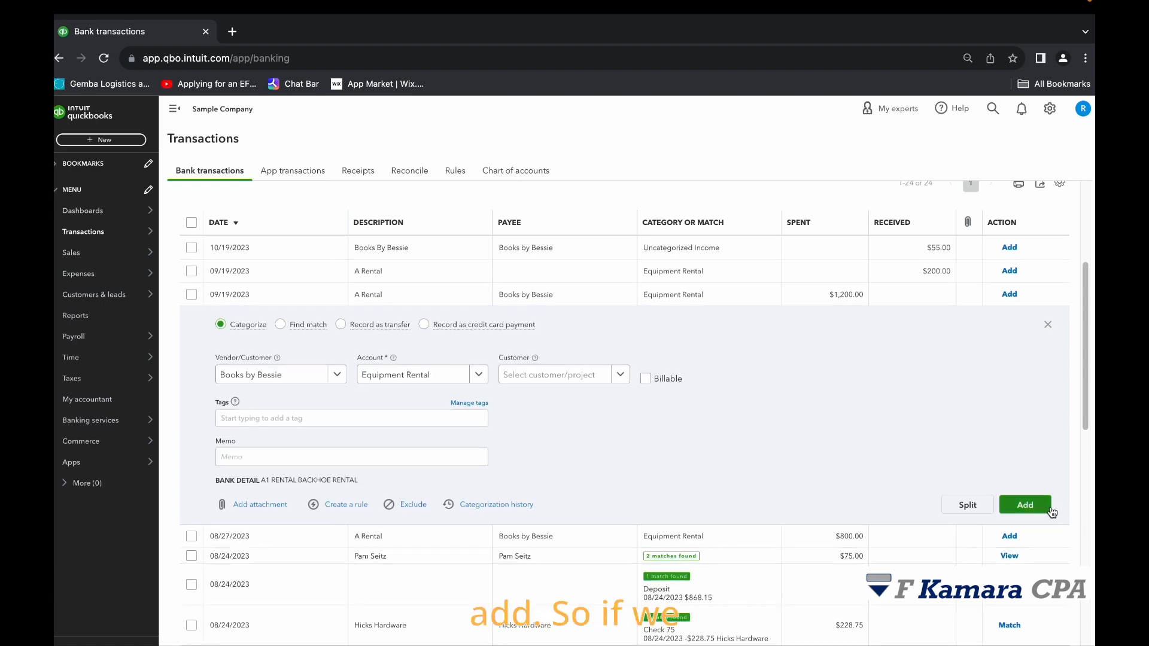
left_click(1025, 508)
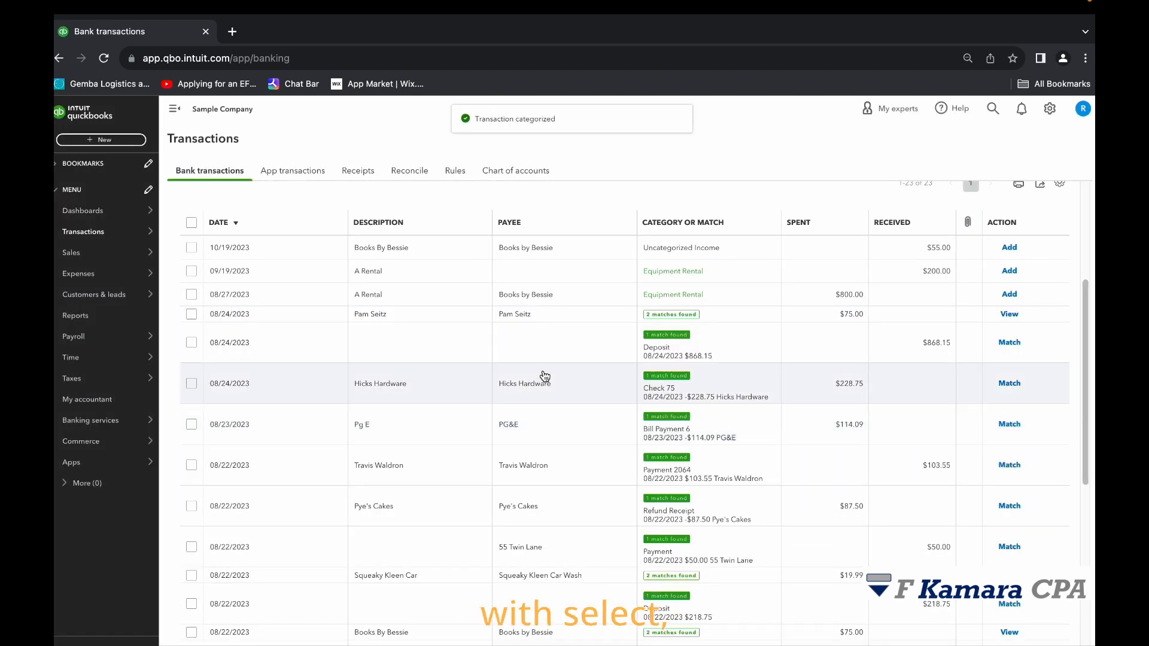
scroll(407, 297, "up", 2)
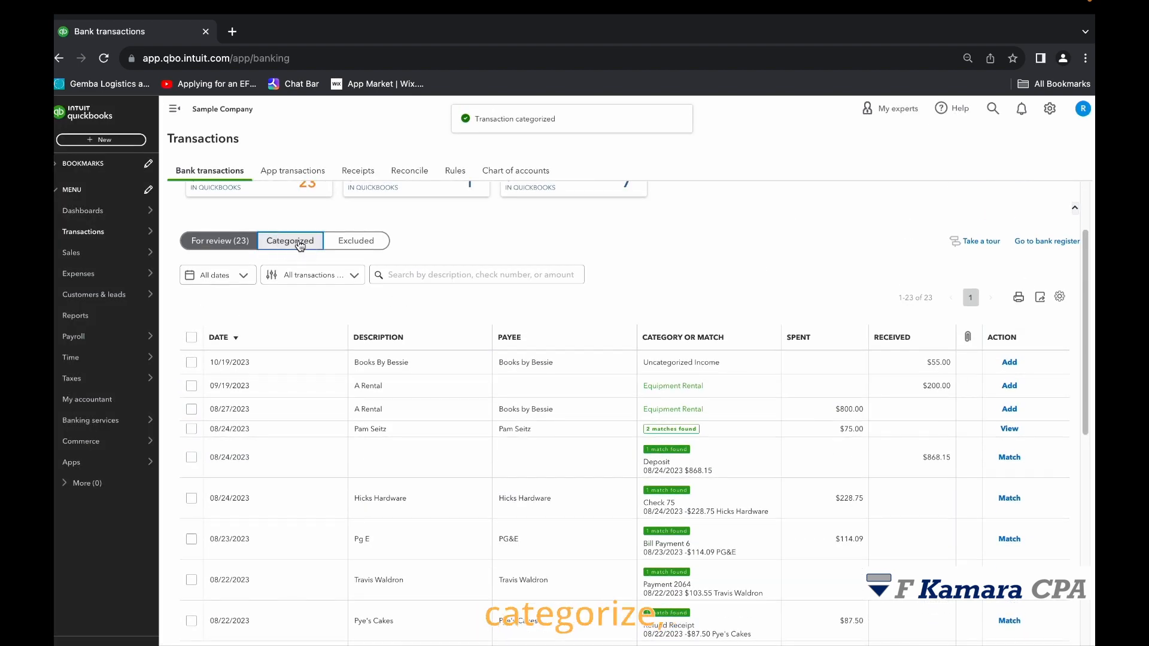
left_click(289, 238)
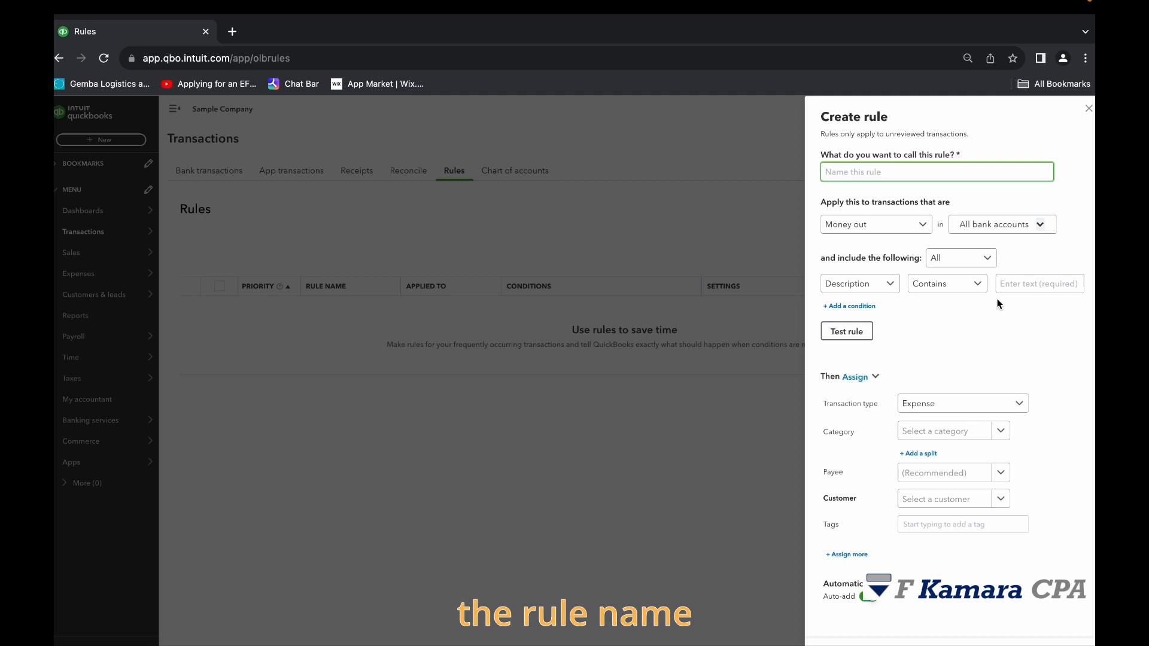
Name the new bank rule "Transfer from Savings", correcting the spelling of "Transfer".
type("Transfer")
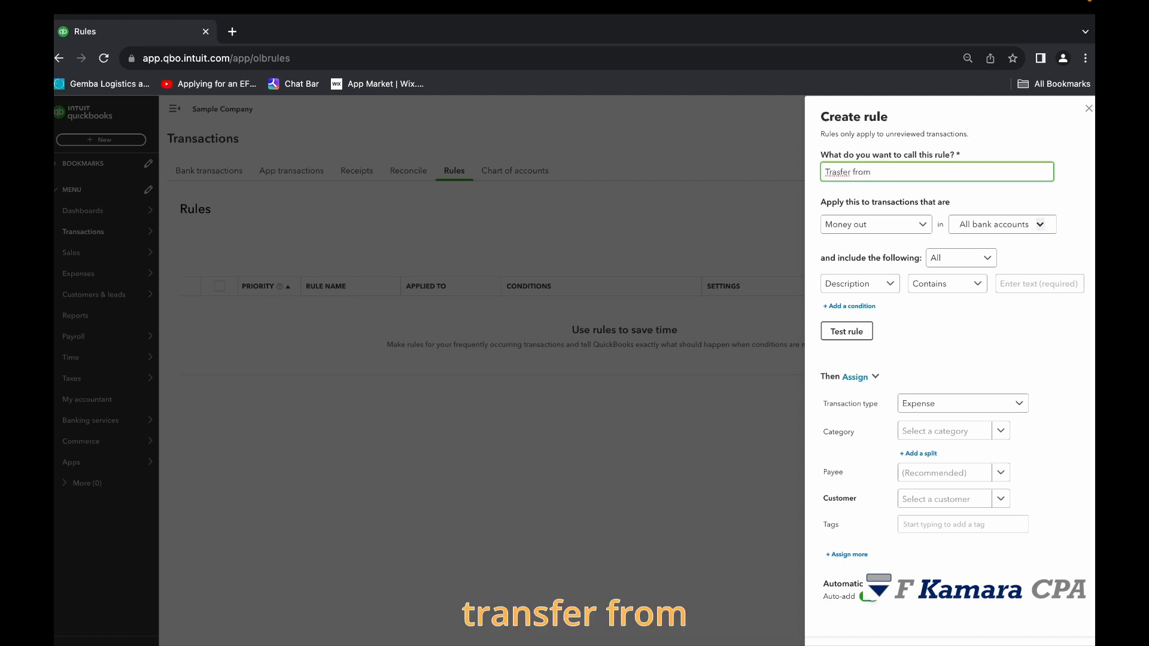
type("  from")
type("Savings")
left_click(851, 172)
key("BackSpace")
key("BackSpace")
key("BackSpace")
key("BackSpace")
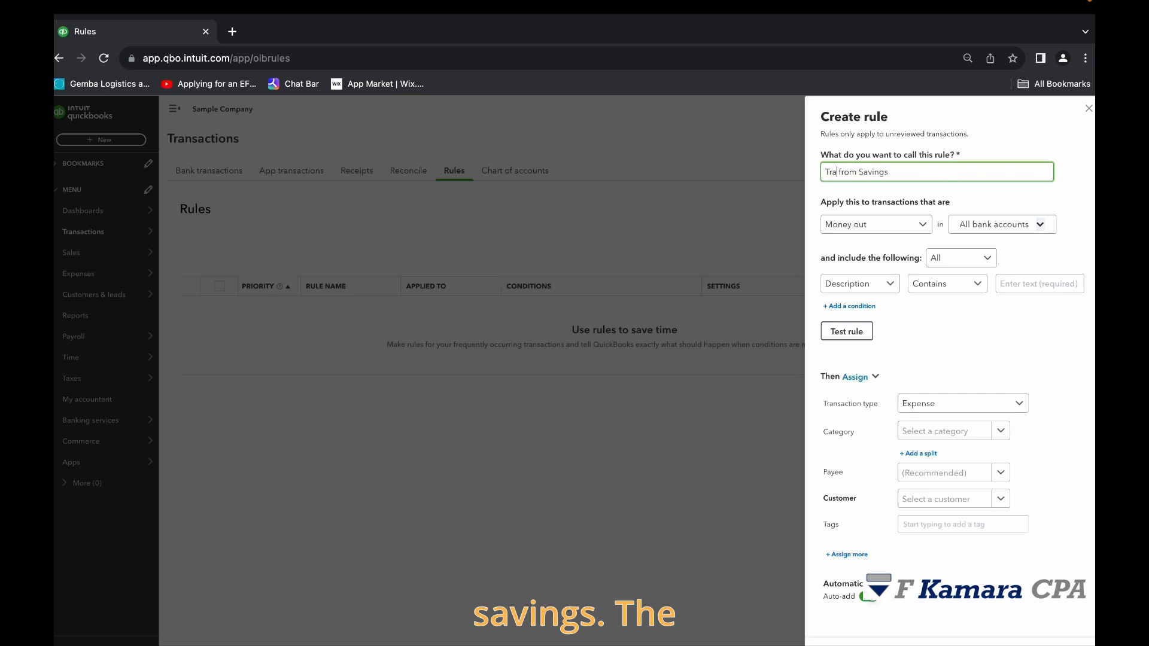
type("nsfer")
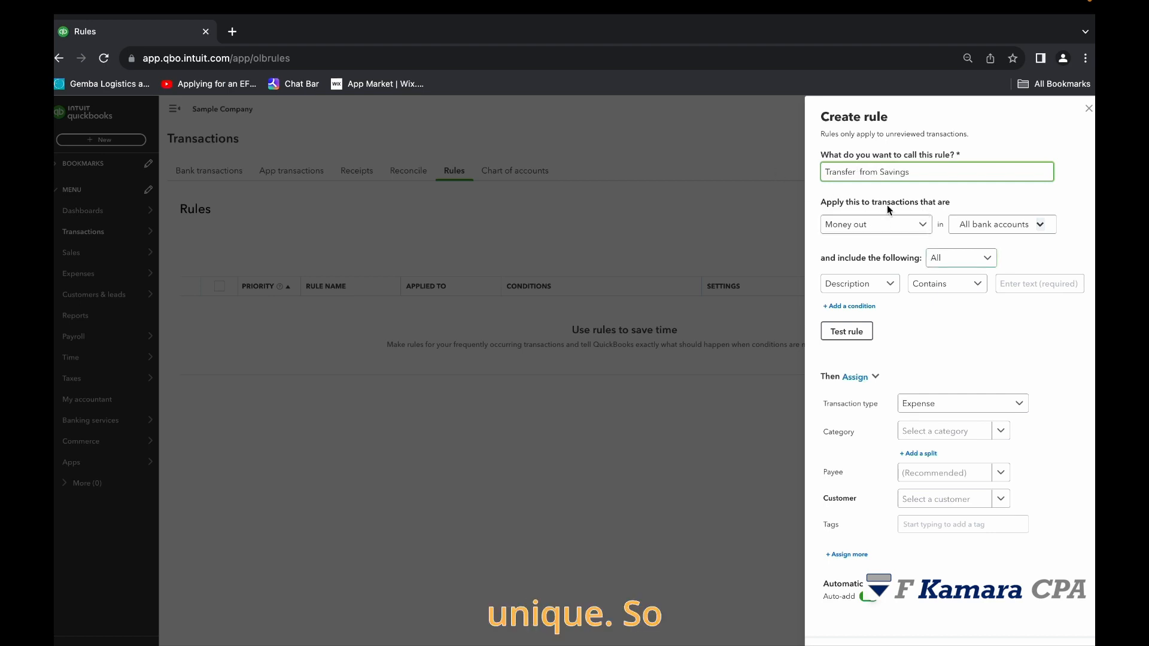
left_click_drag(911, 172, 774, 171)
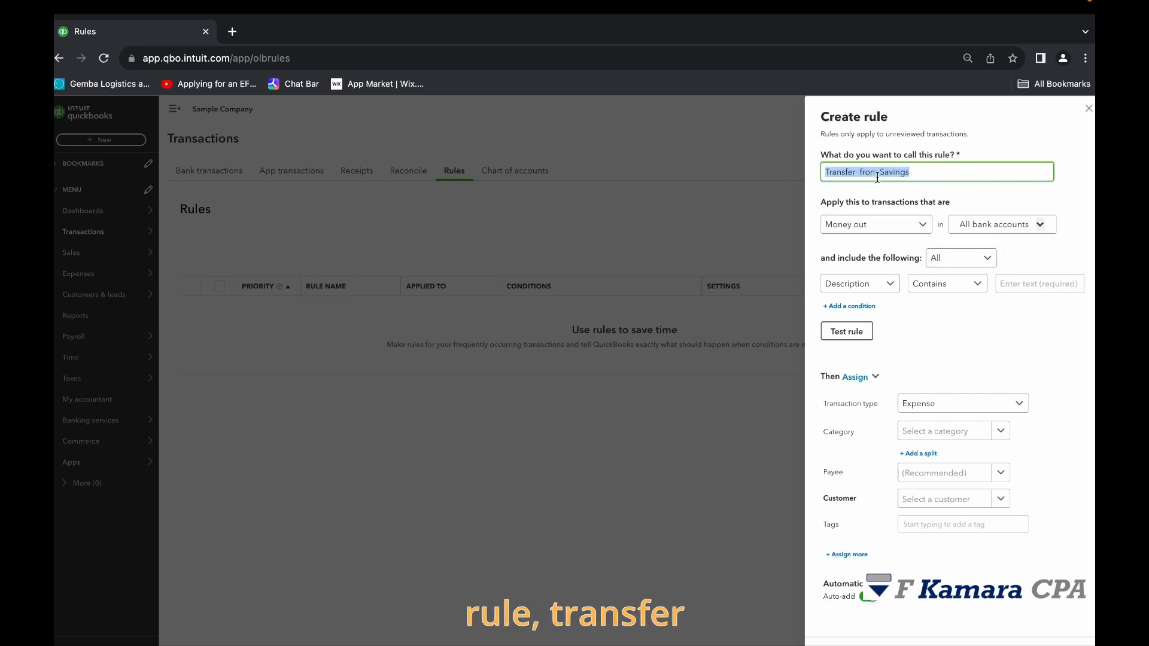
left_click(905, 166)
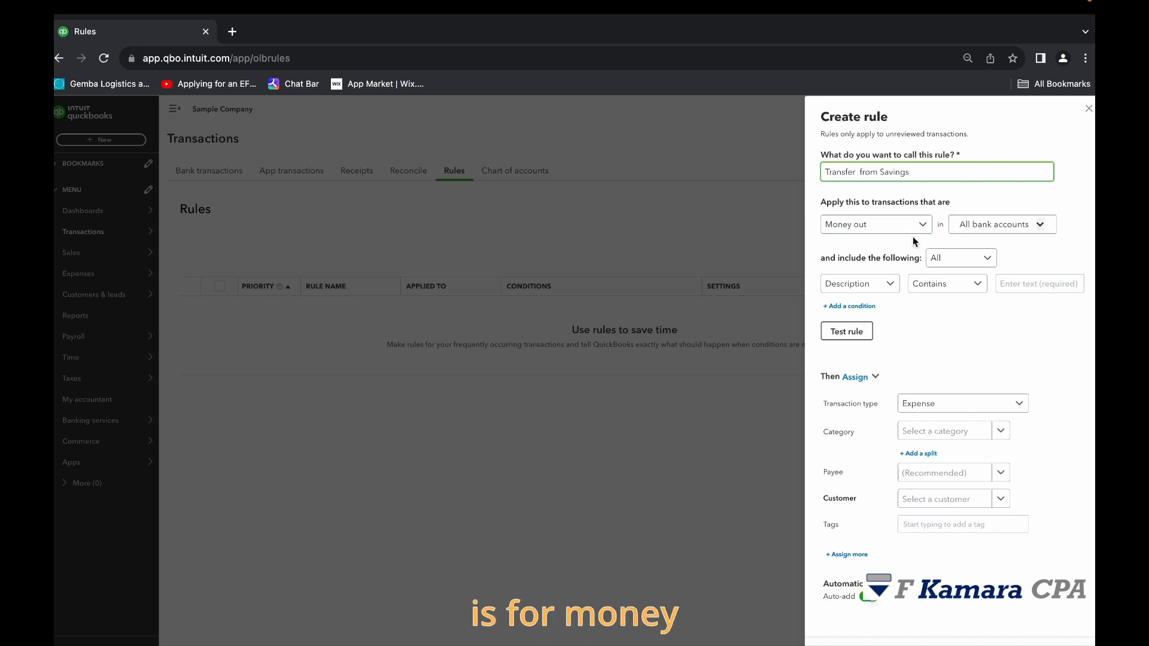
Limit the money-out rule to the Savings account instead of all bank accounts.
left_click(1039, 227)
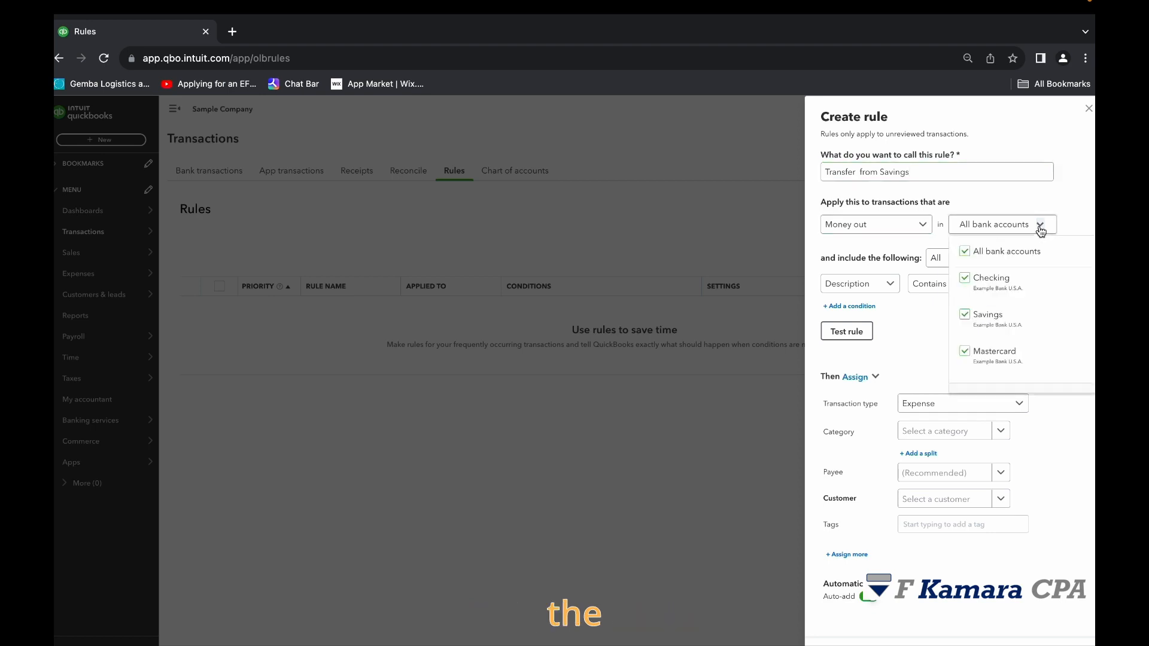
left_click(985, 256)
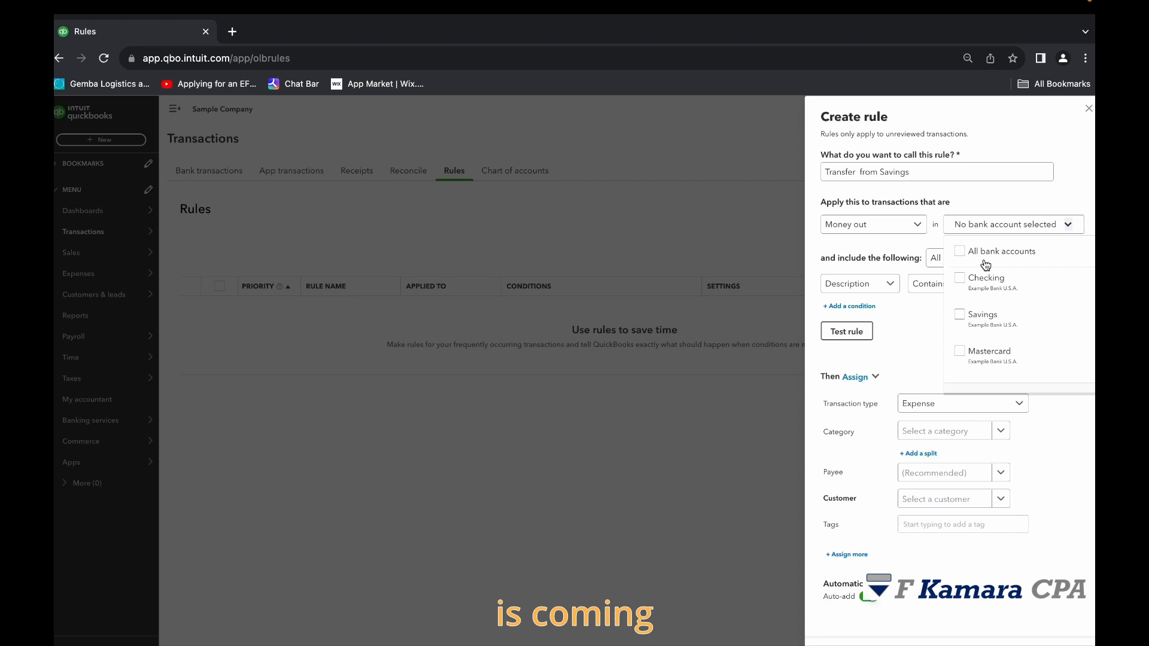
left_click(964, 316)
left_click(935, 321)
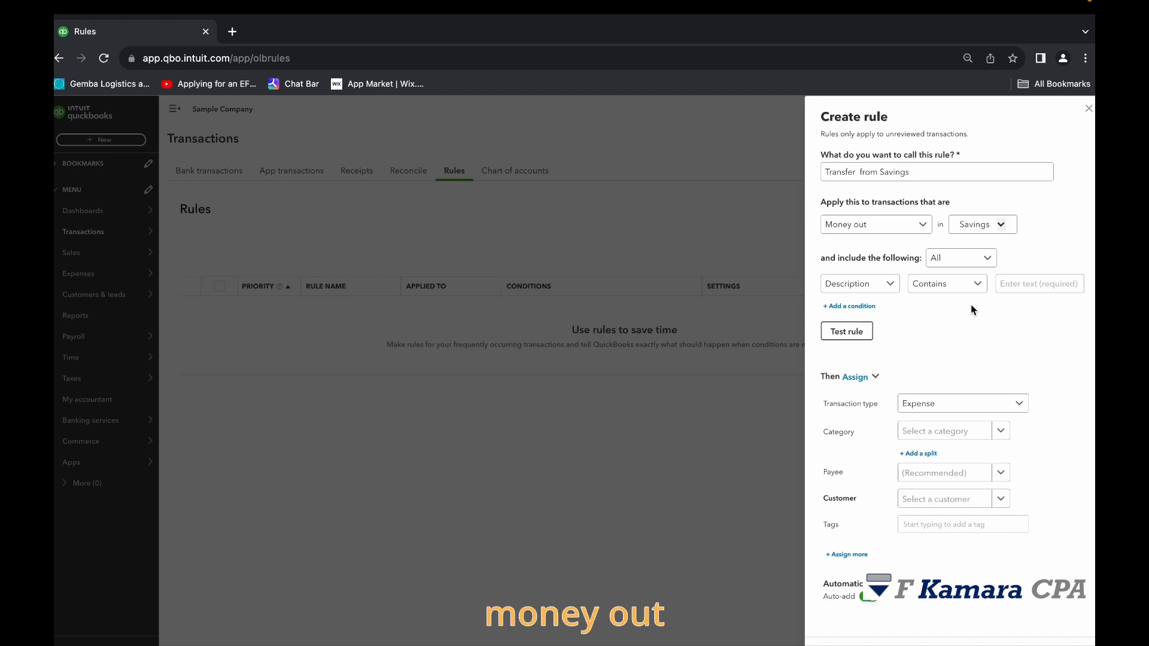
left_click(1005, 228)
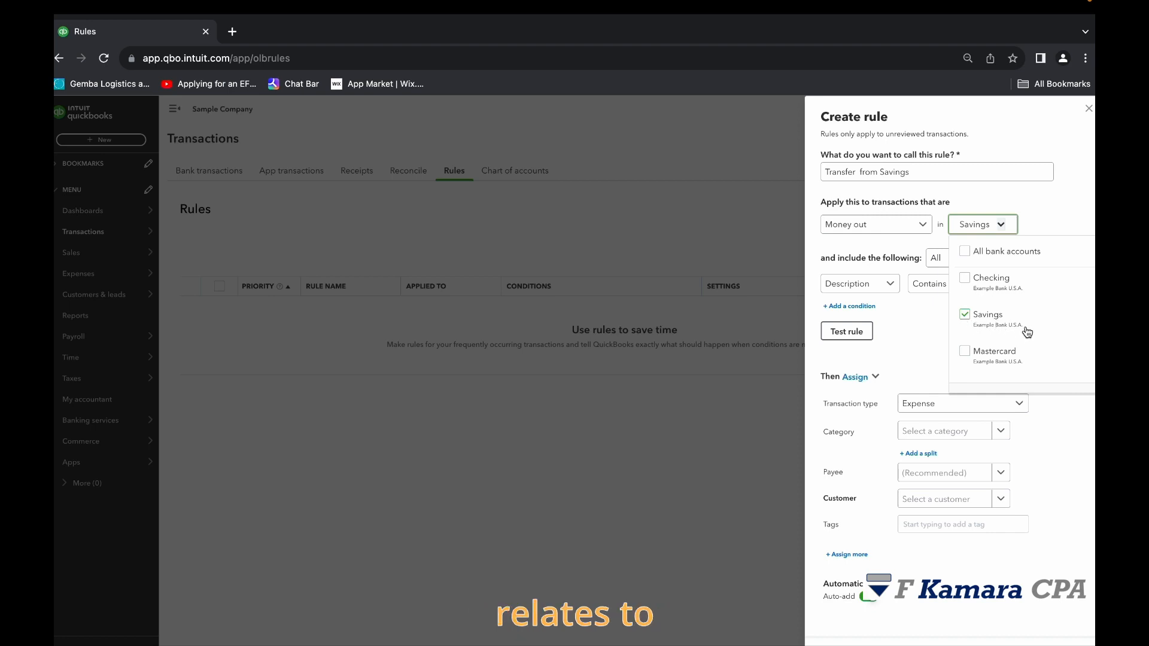
left_click(891, 175)
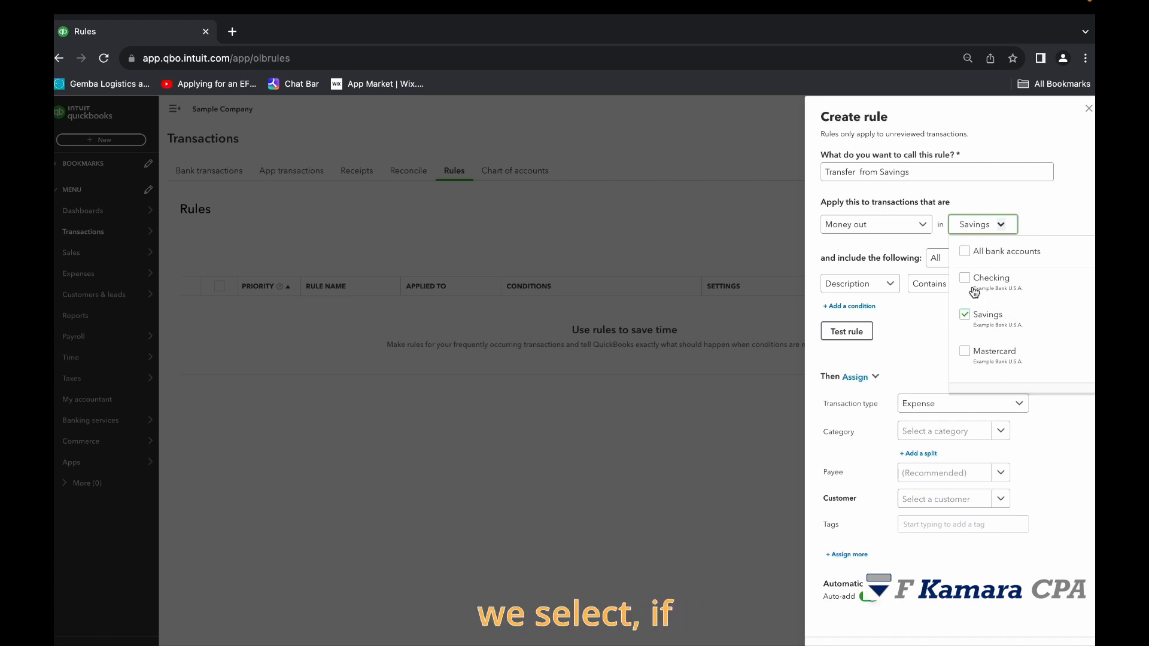
Apply the money-out rule to all bank accounts and review which accounts are included.
left_click(965, 252)
left_click(921, 363)
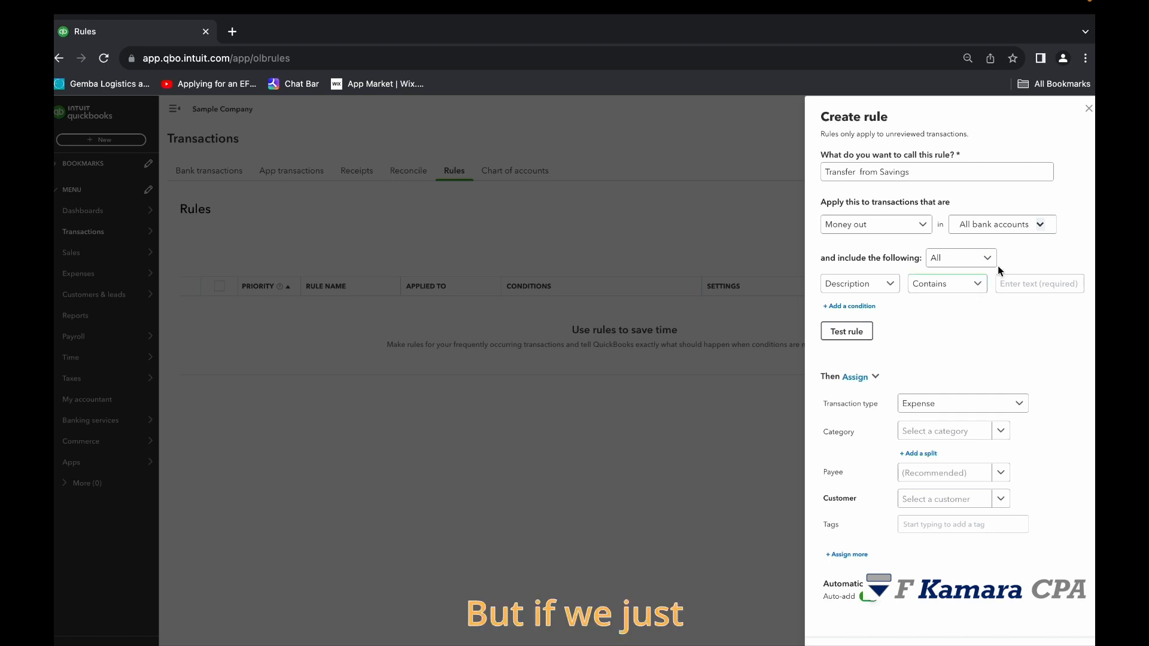
left_click(1038, 227)
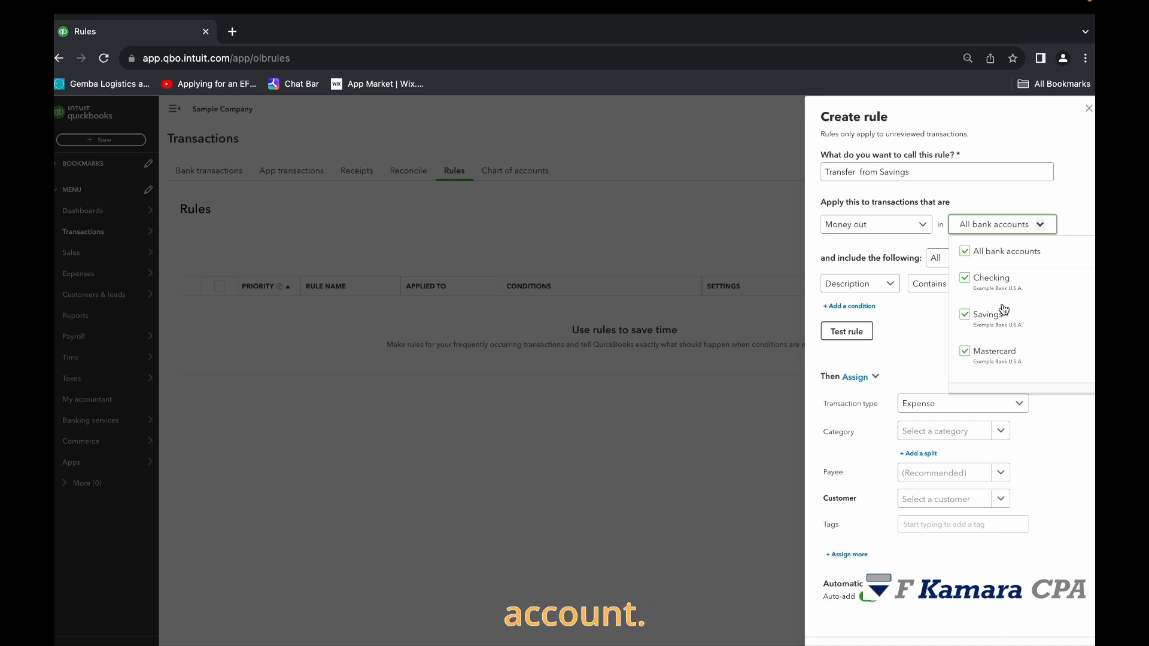
left_click(1040, 225)
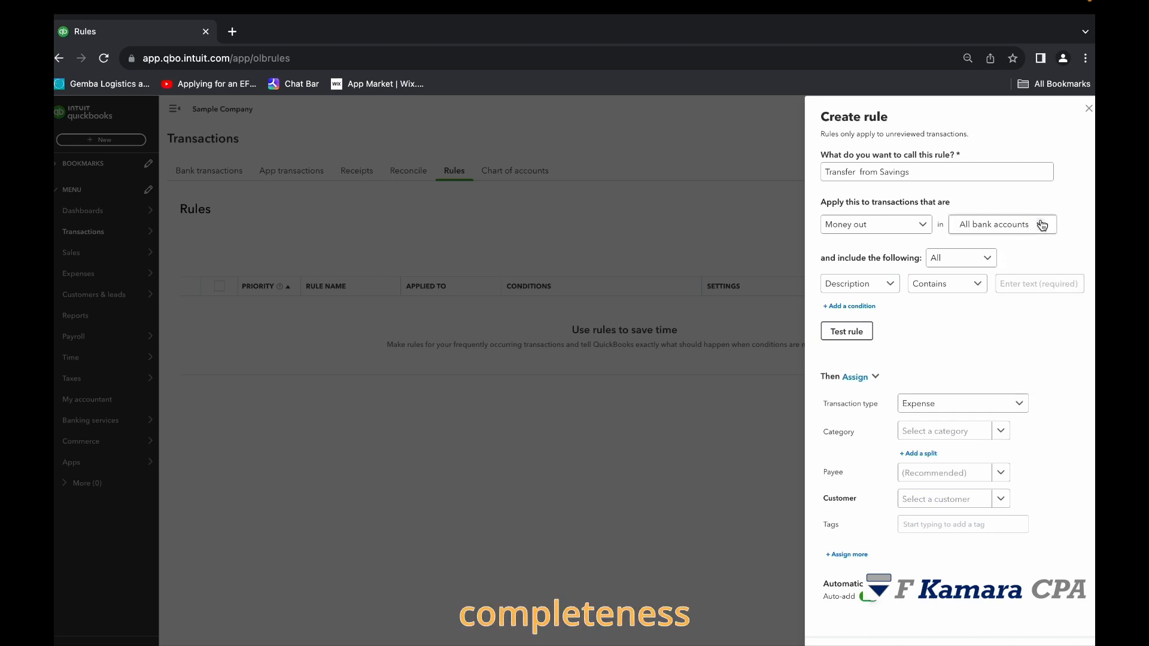
left_click(996, 273)
left_click(1025, 221)
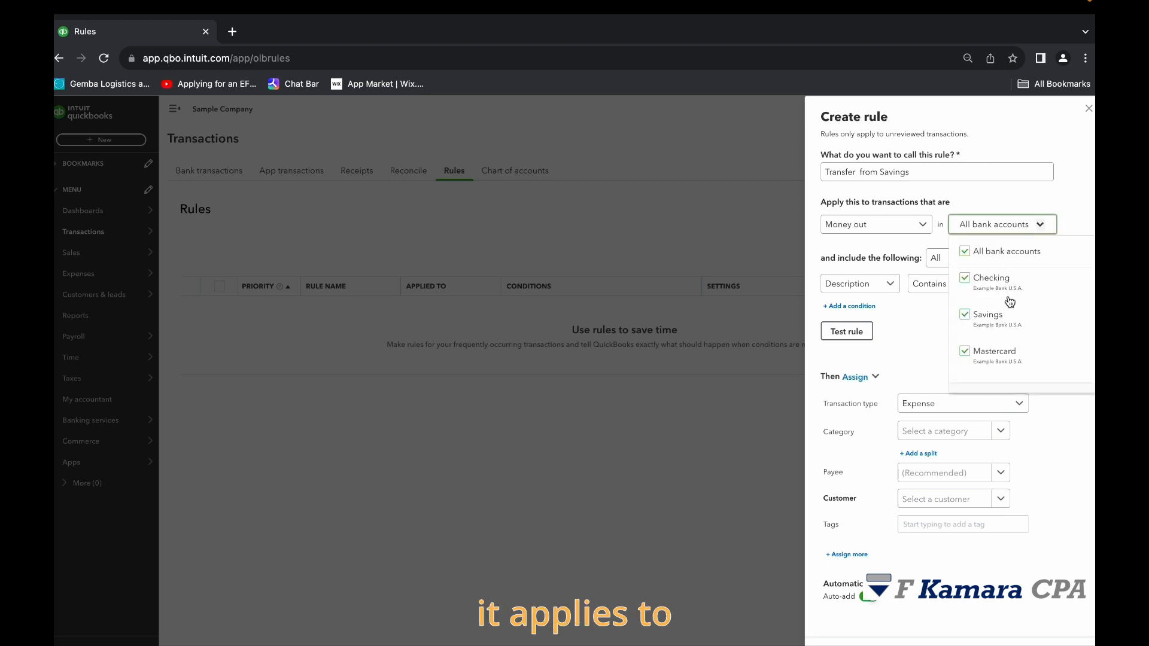
left_click(921, 360)
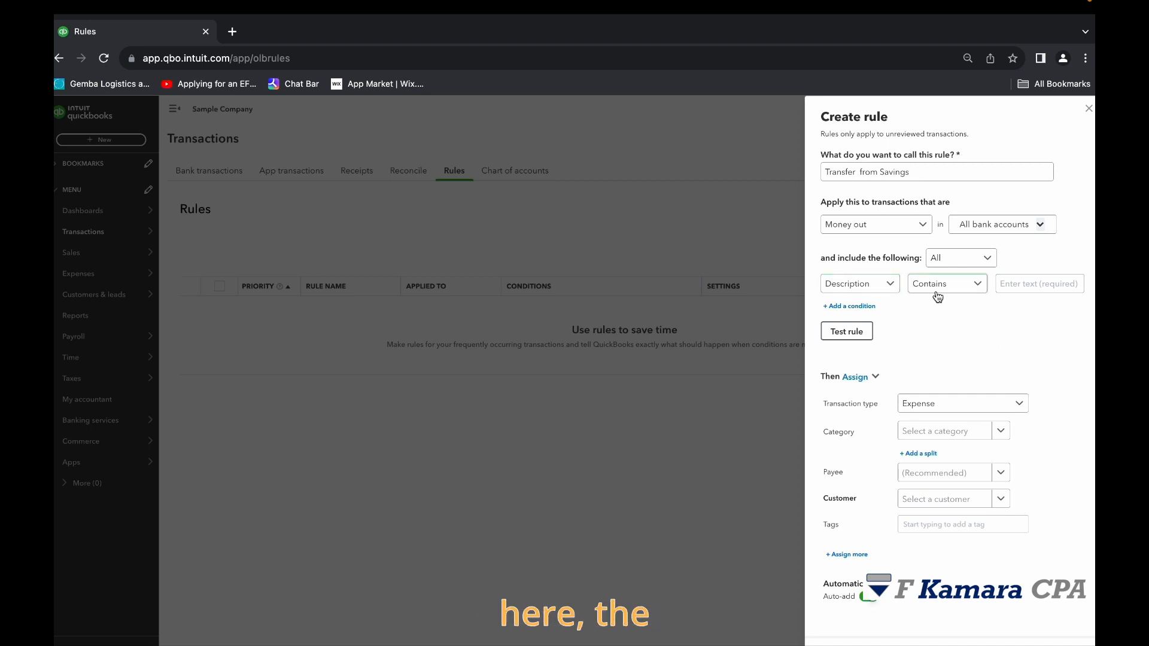
Set the rule's condition to Bank text, Contains, "Transfer".
left_click(888, 288)
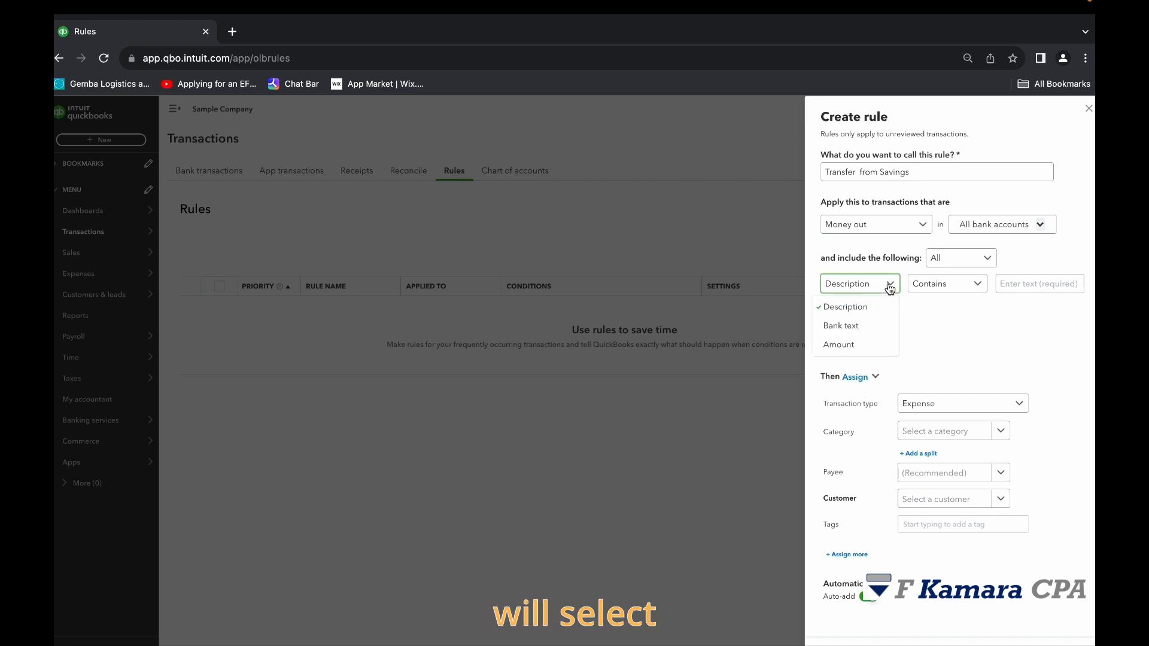
left_click(867, 333)
left_click(974, 286)
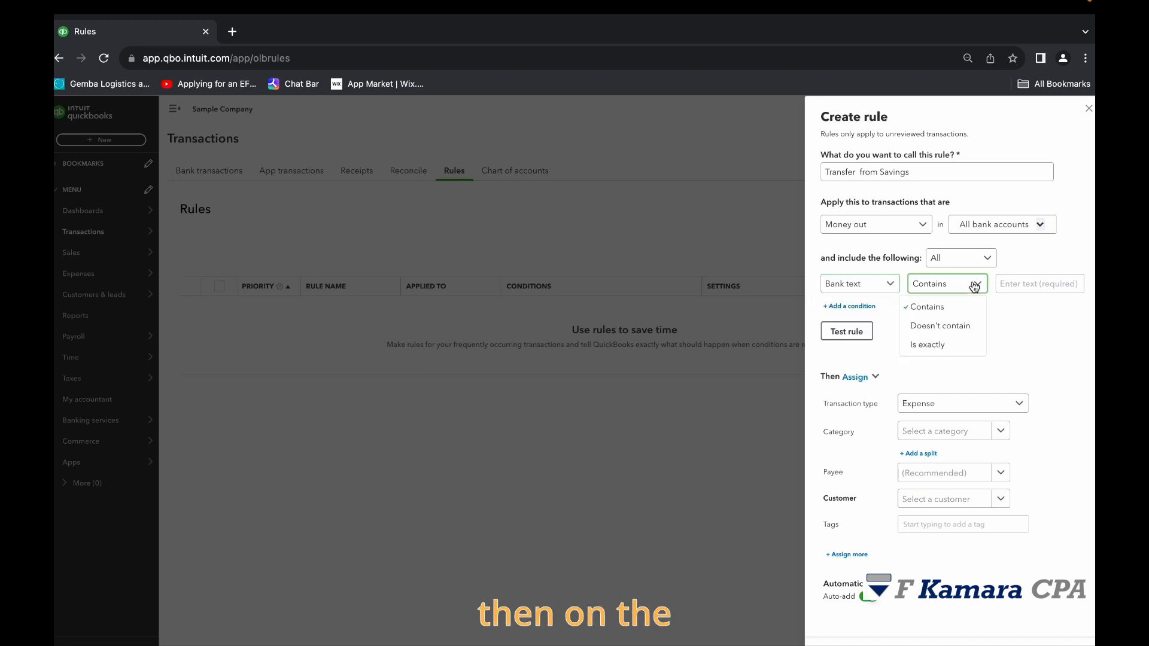
left_click(954, 308)
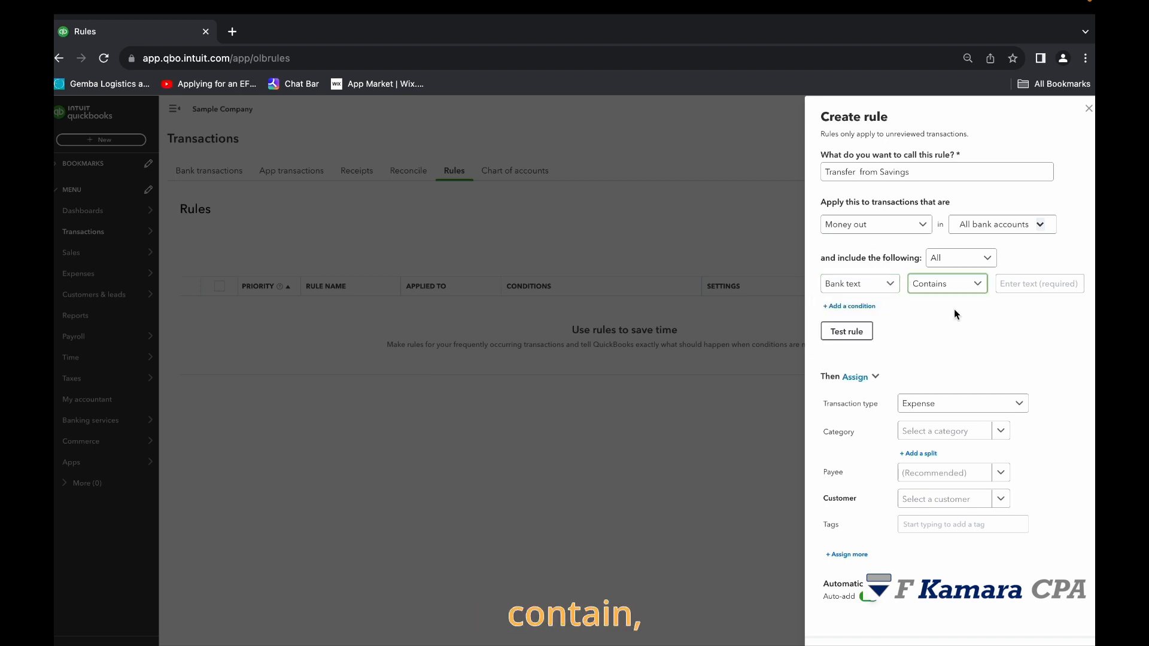
left_click(977, 286)
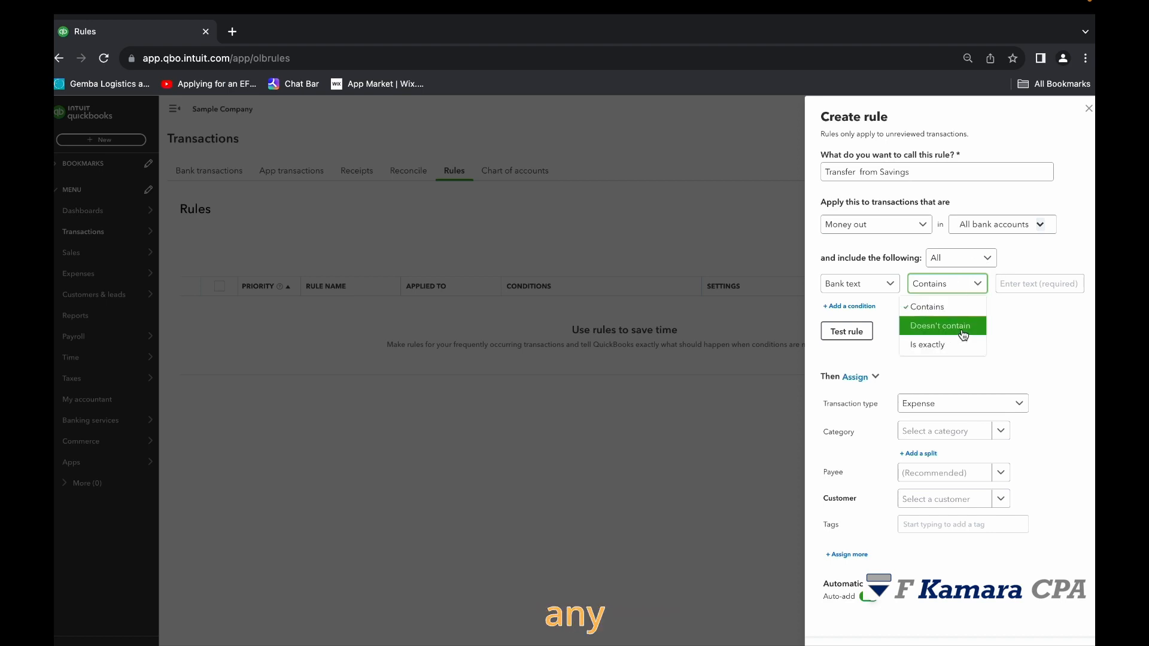
left_click(1018, 283)
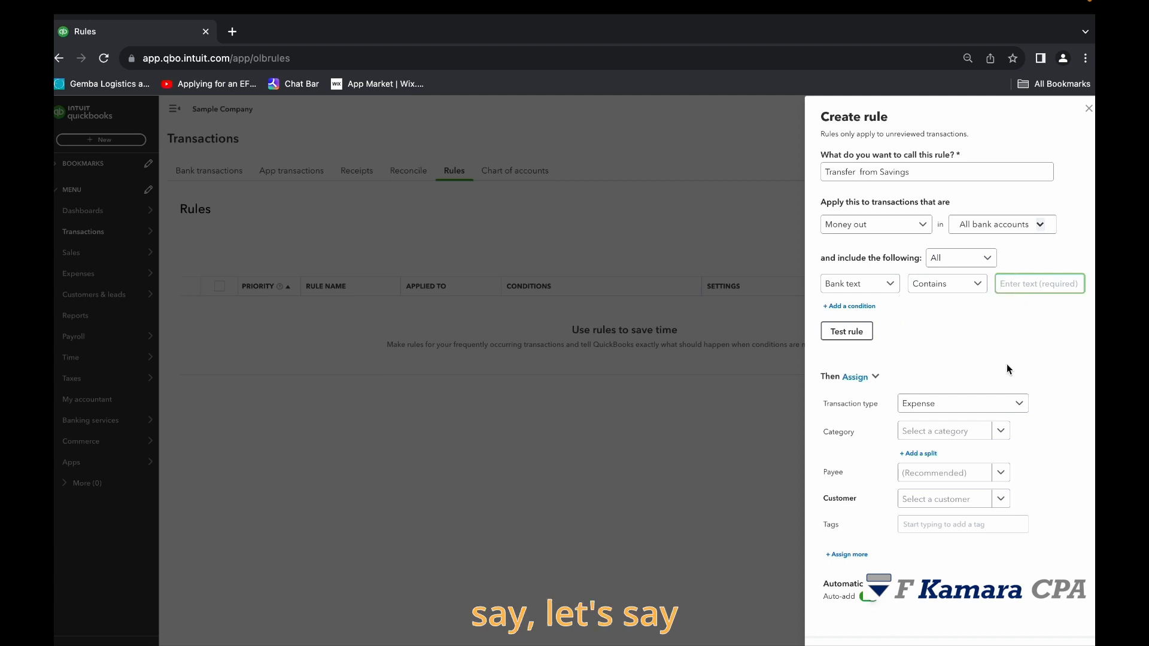
type("Transfer")
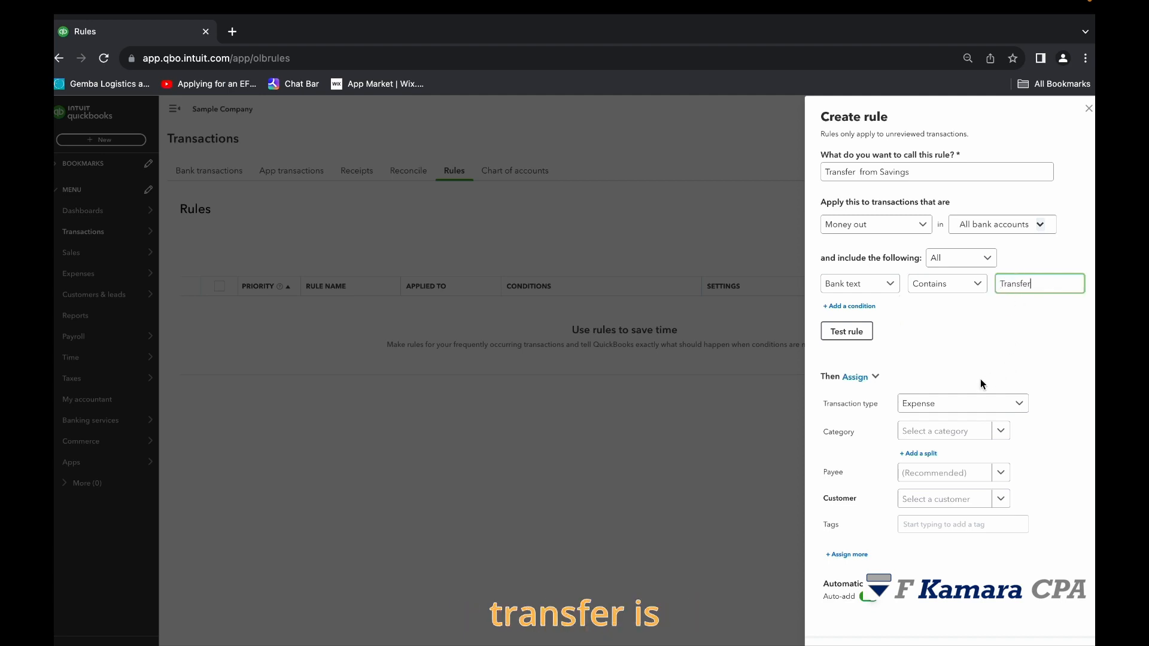
left_click(990, 367)
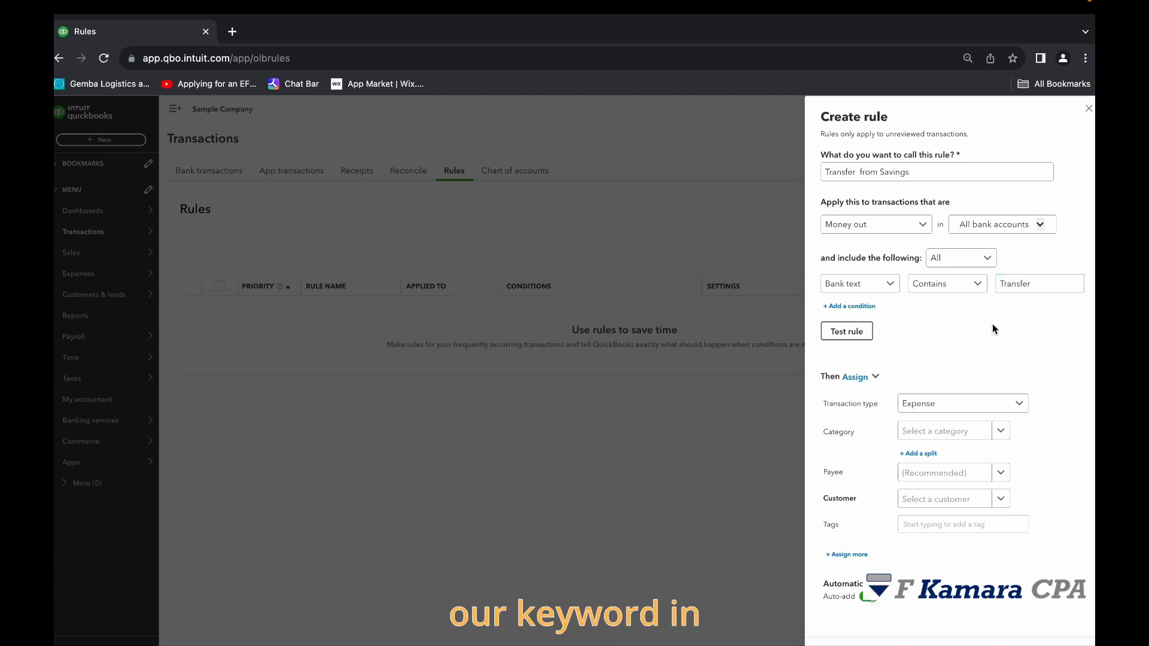
Try the Doesn't contain and Is exactly operators on the "Transfer" bank text condition, and return it to Contains.
left_click(973, 289)
left_click(945, 326)
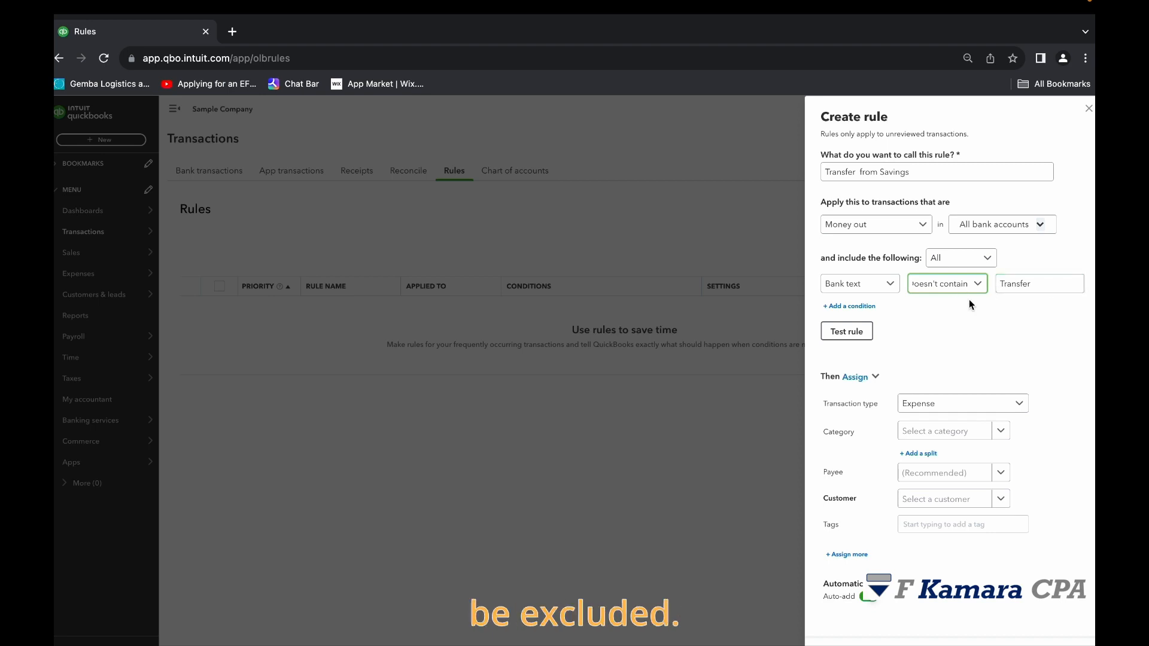
left_click(975, 284)
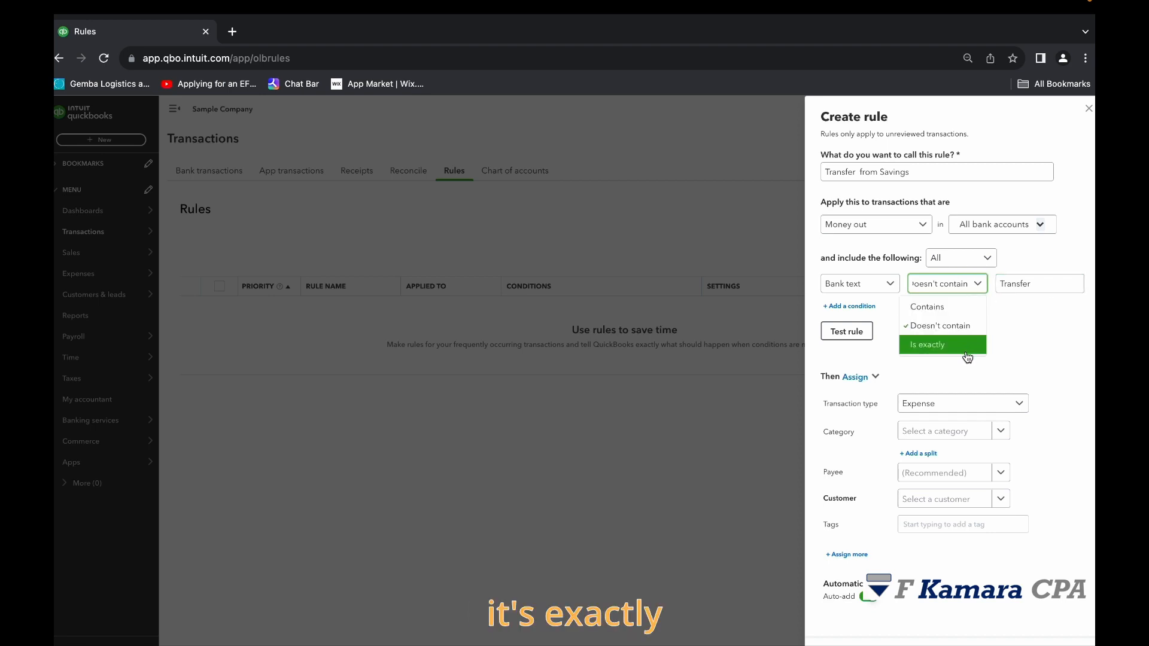
left_click(943, 351)
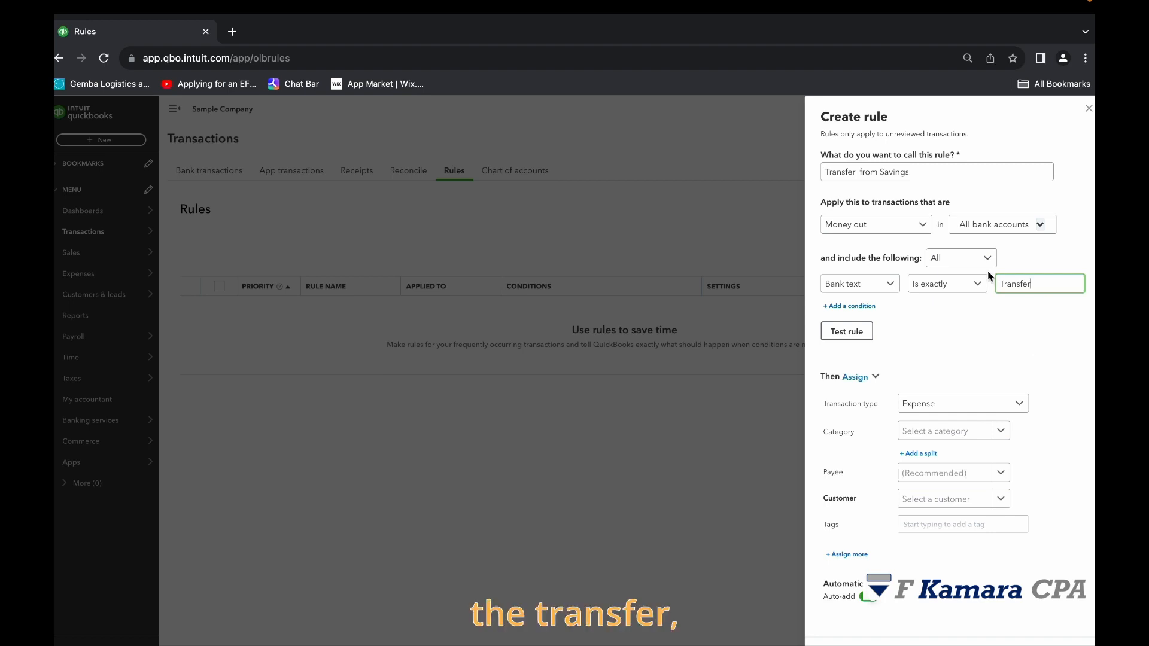
left_click(1004, 283)
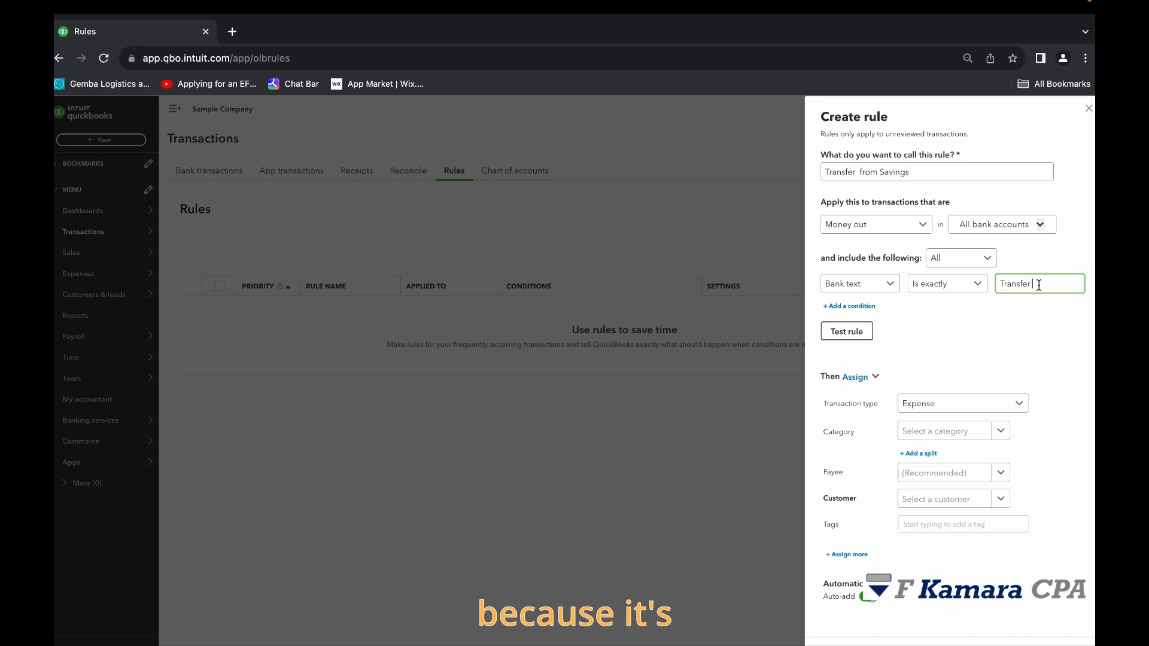
left_click_drag(1039, 285, 974, 287)
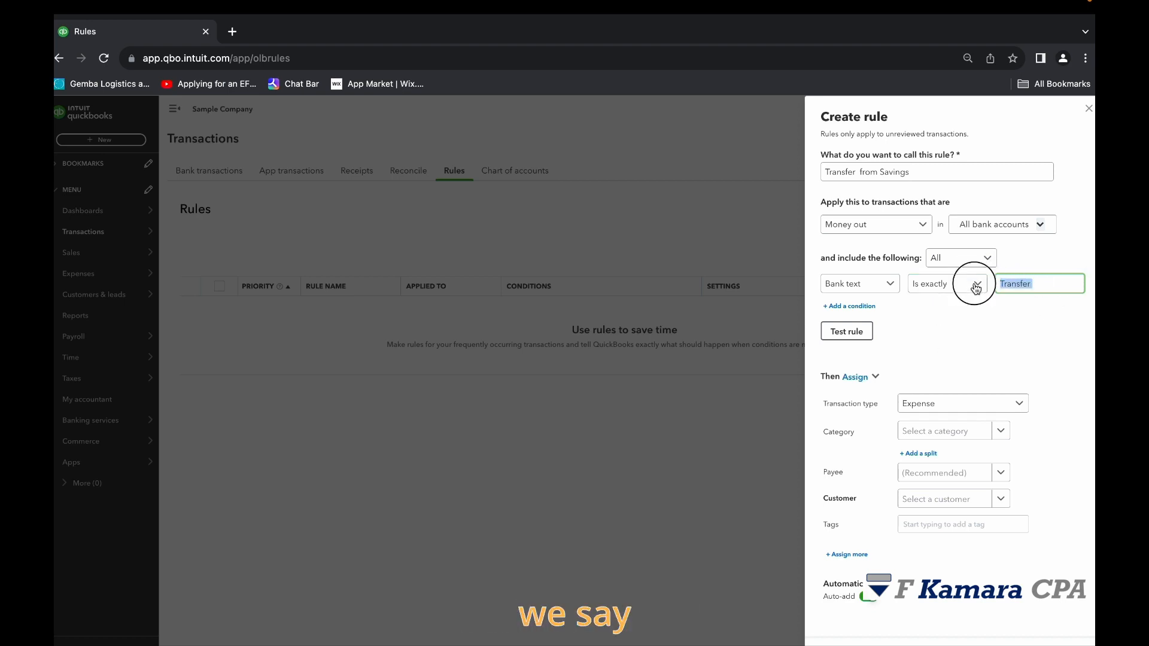
left_click(976, 286)
left_click(943, 309)
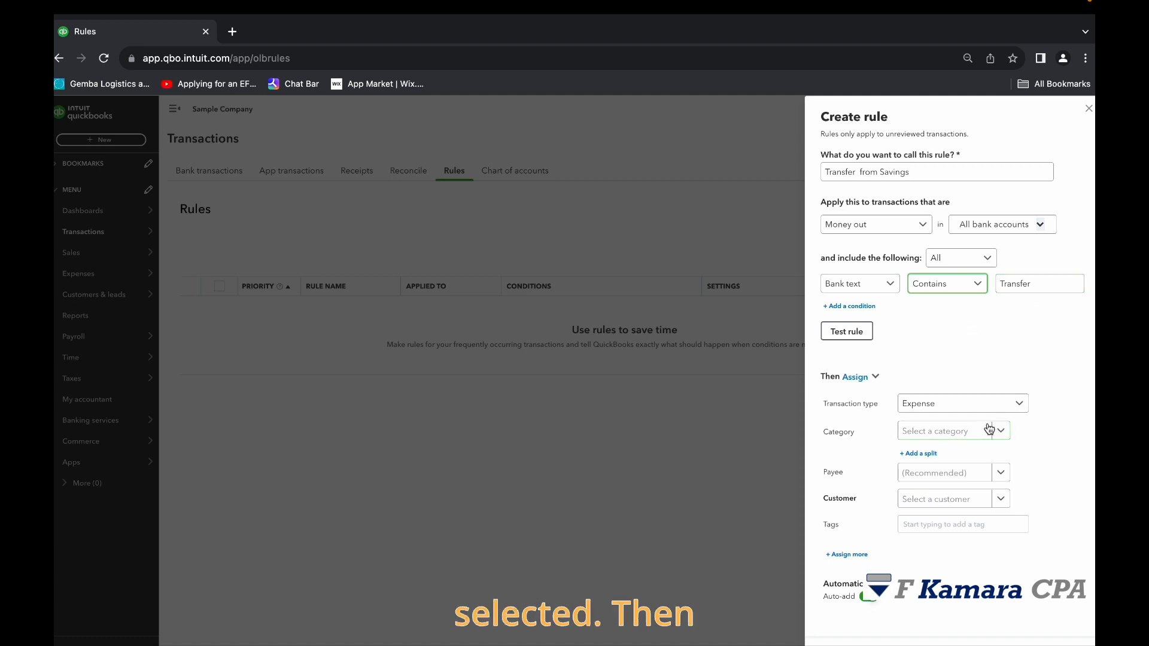
Have the rule assign the Transfer transaction type with Checking as the account.
left_click(1019, 405)
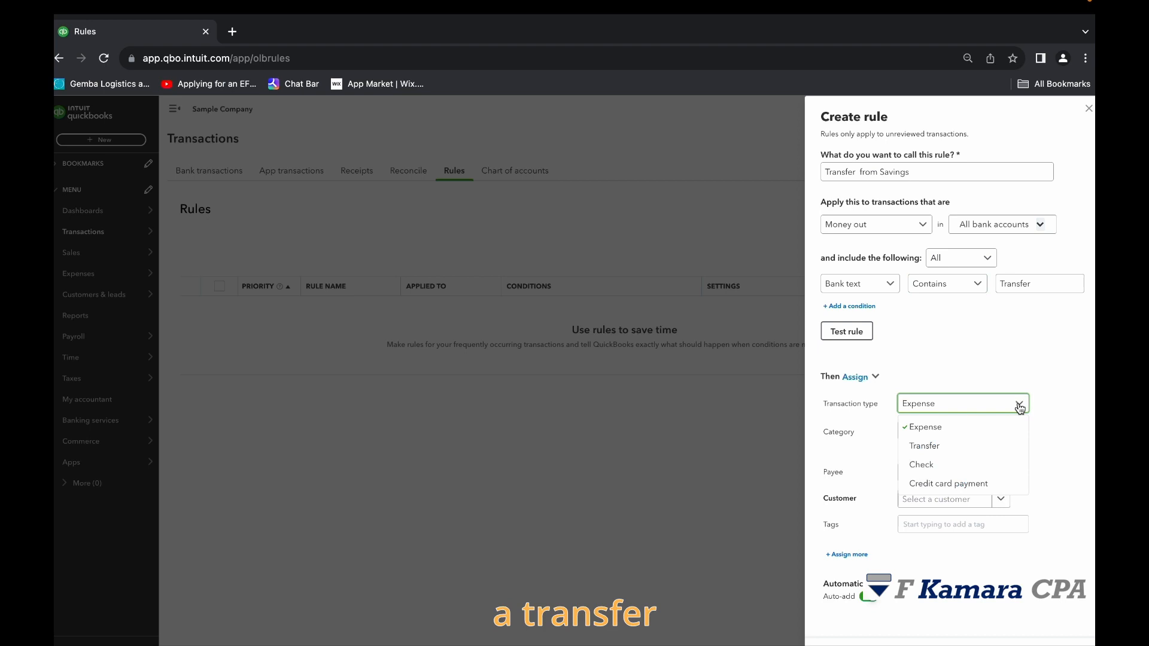
left_click(934, 446)
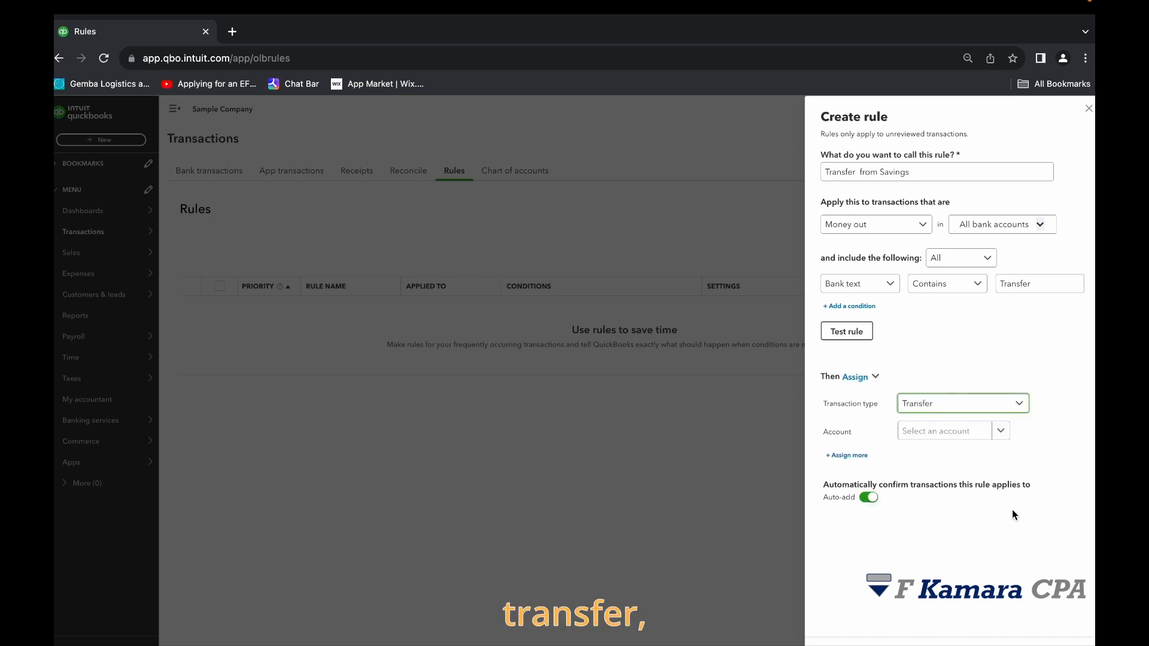
left_click(1001, 432)
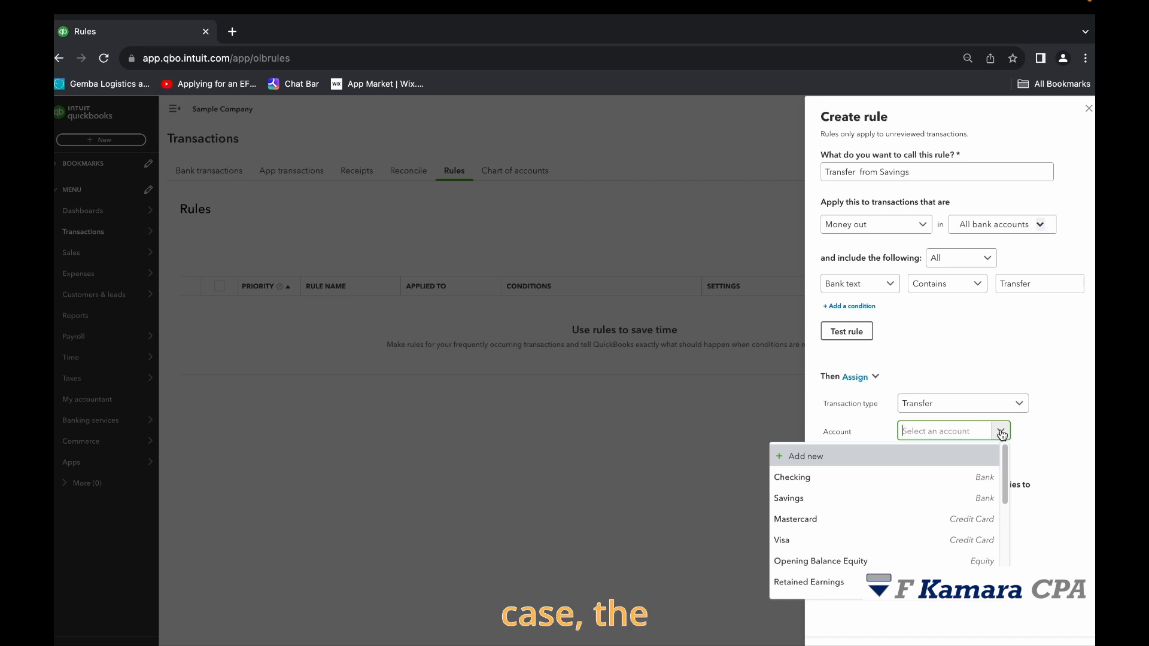
left_click(927, 477)
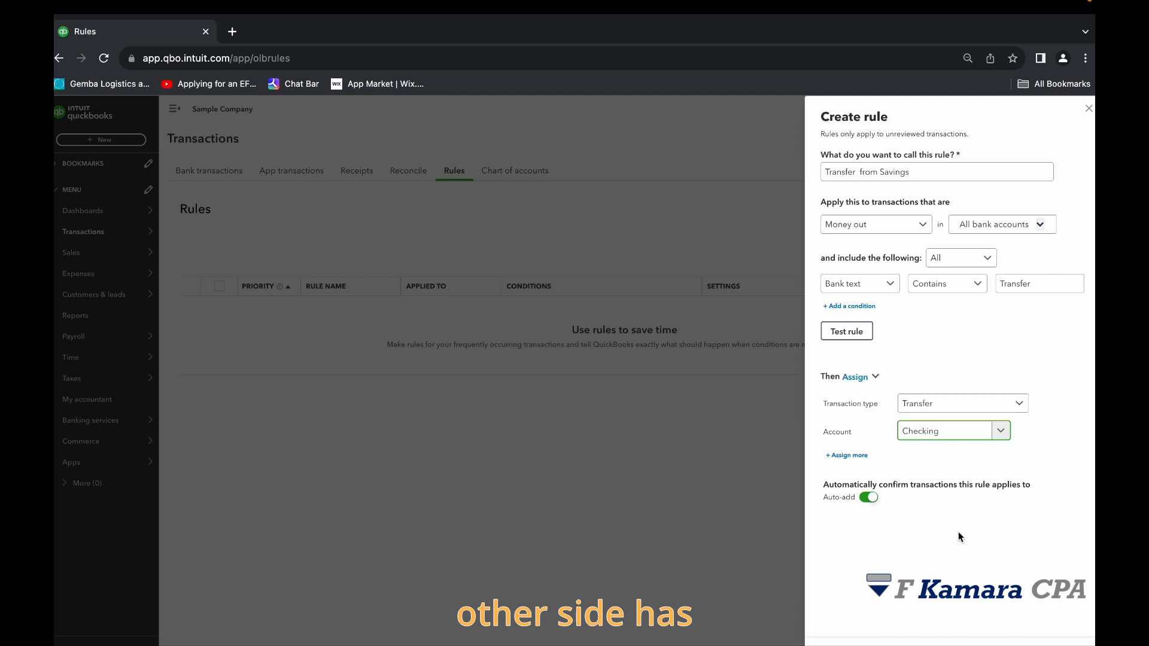
Limit the rule to the Savings account only and save it.
left_click(1041, 225)
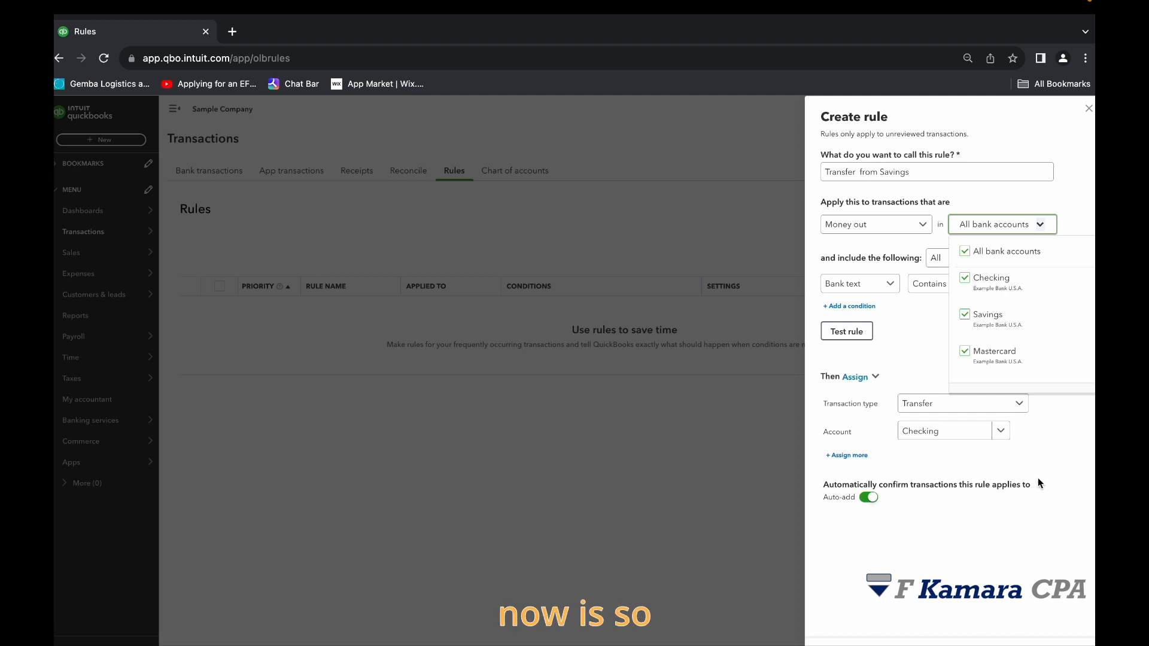
left_click(965, 251)
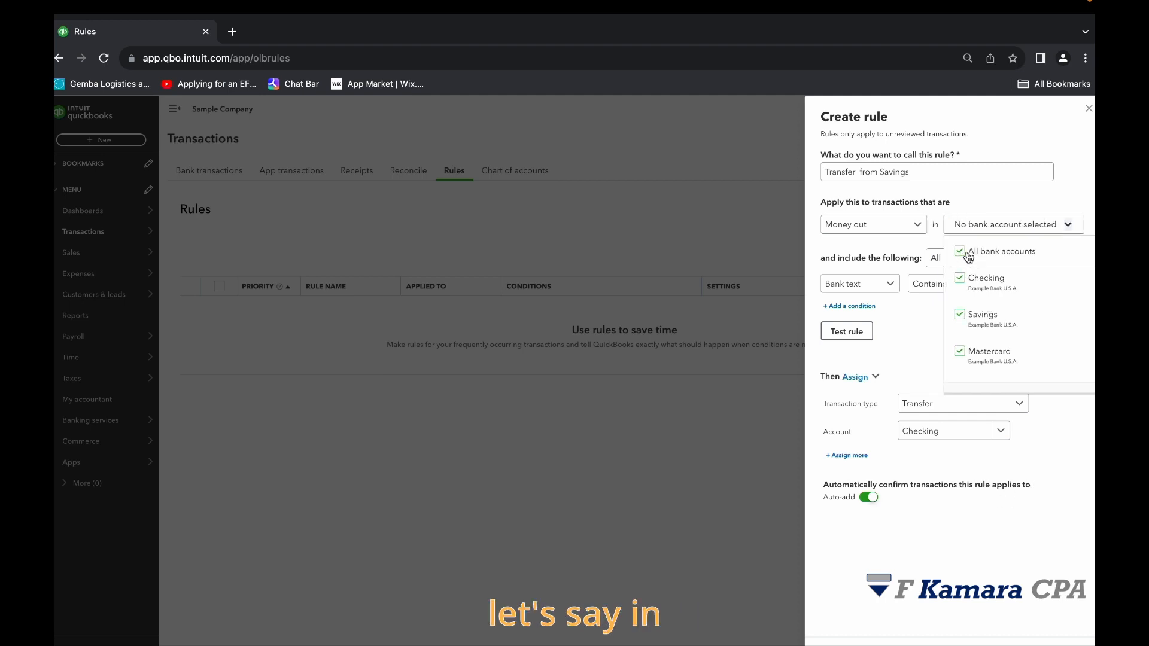
left_click(964, 315)
left_click(1054, 410)
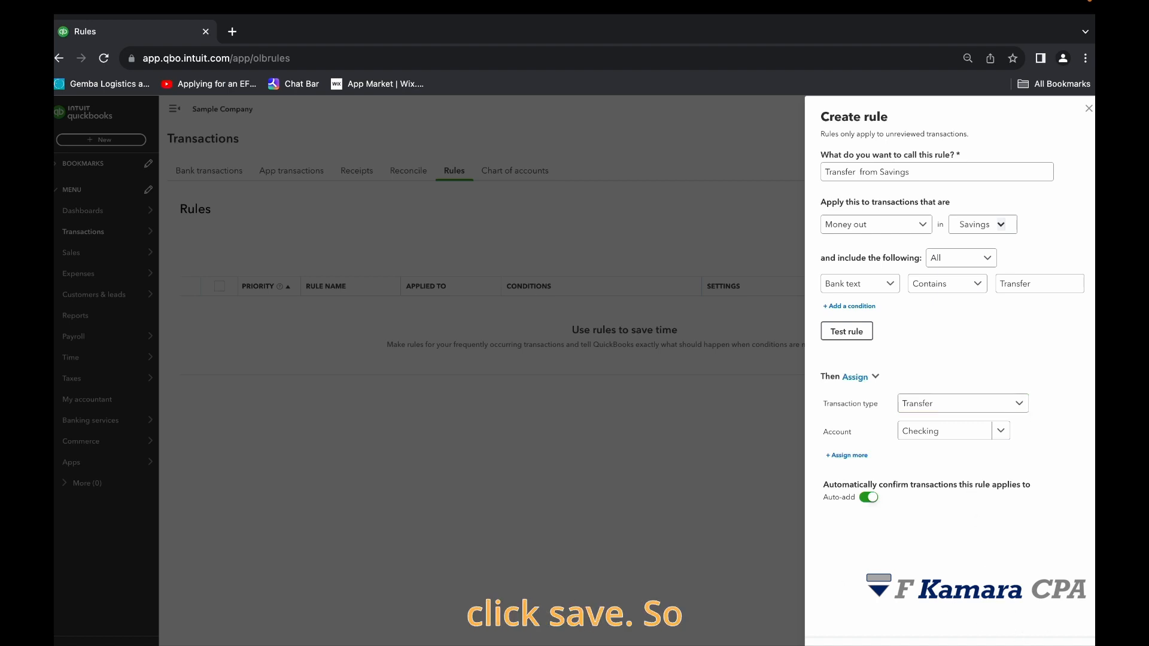
left_click(1023, 643)
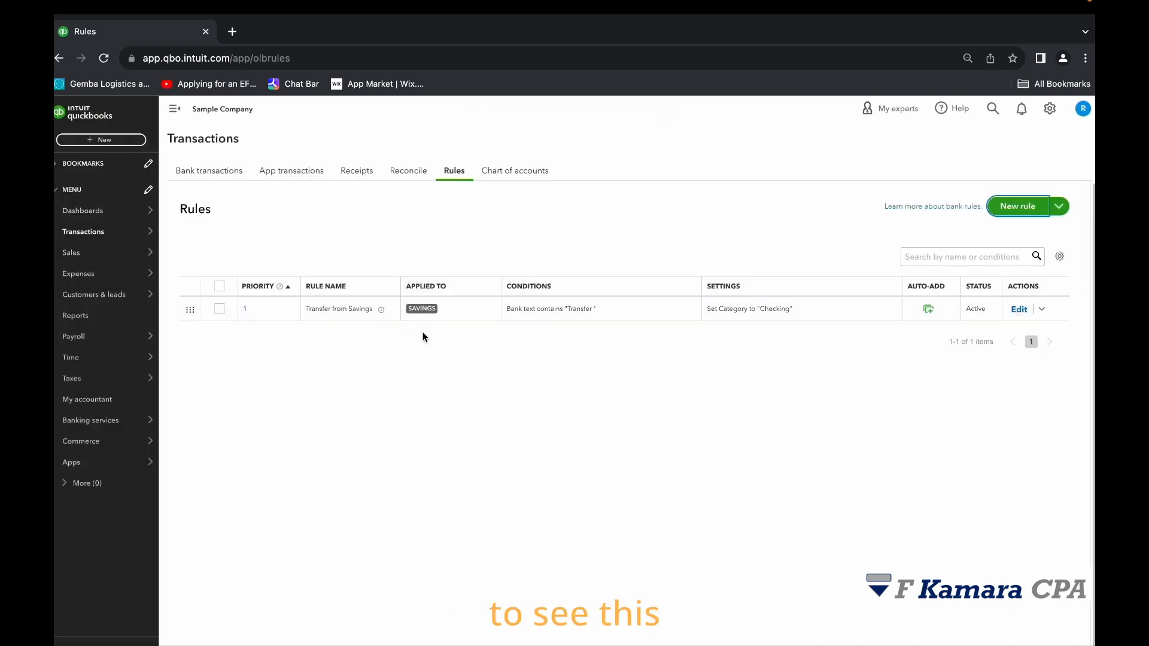
Edit the Transfer from Savings rule to add a second condition, Description contains "XFR", and save it.
left_click(454, 175)
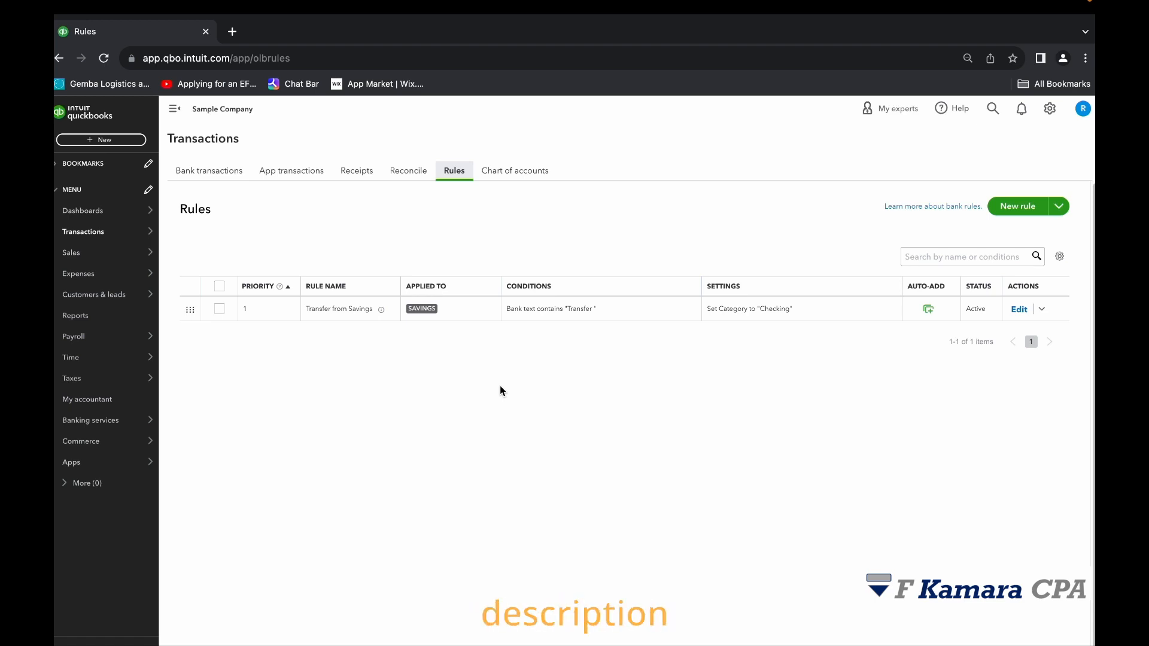
mouse_move(303, 1)
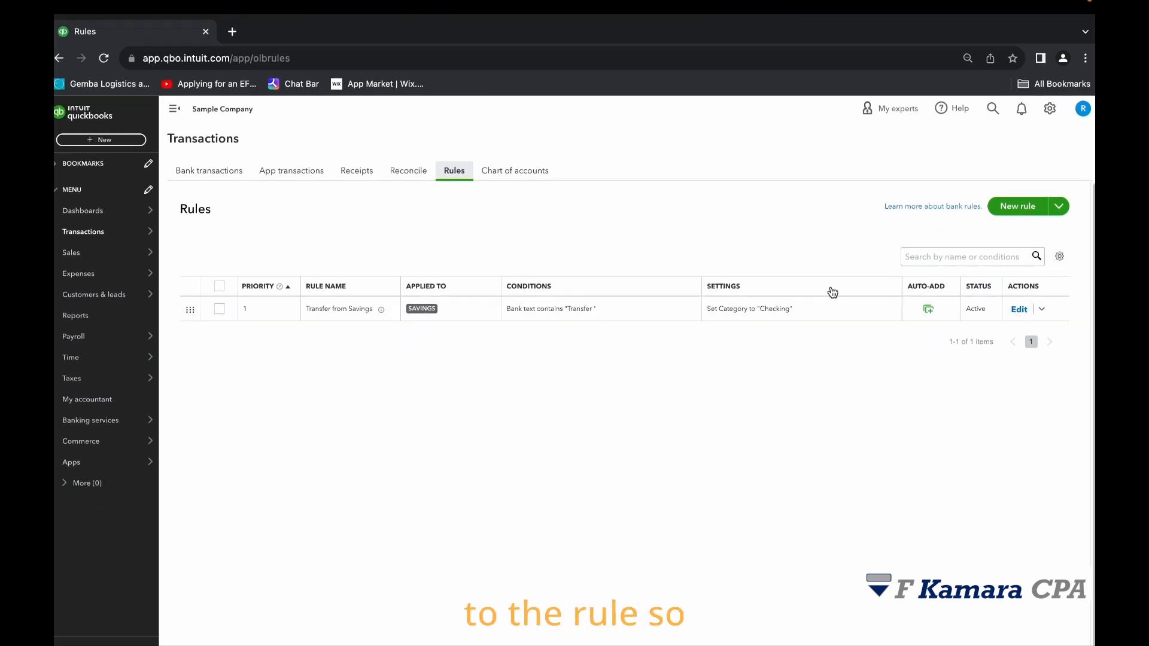
left_click(1019, 328)
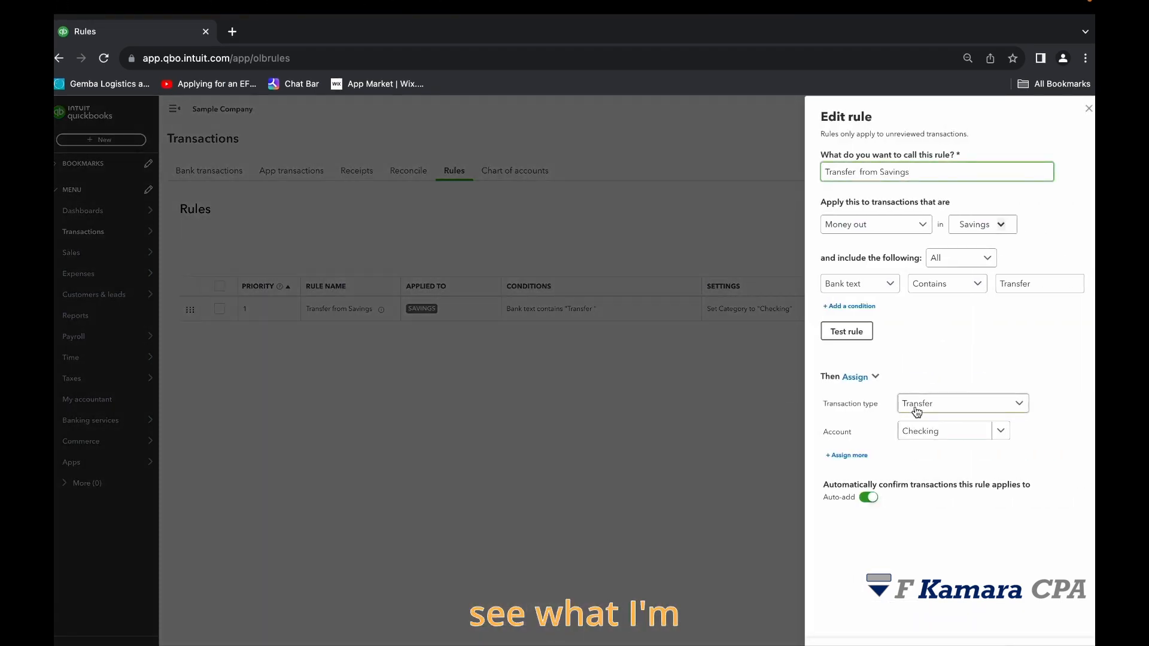
double_click(1039, 284)
left_click(873, 286)
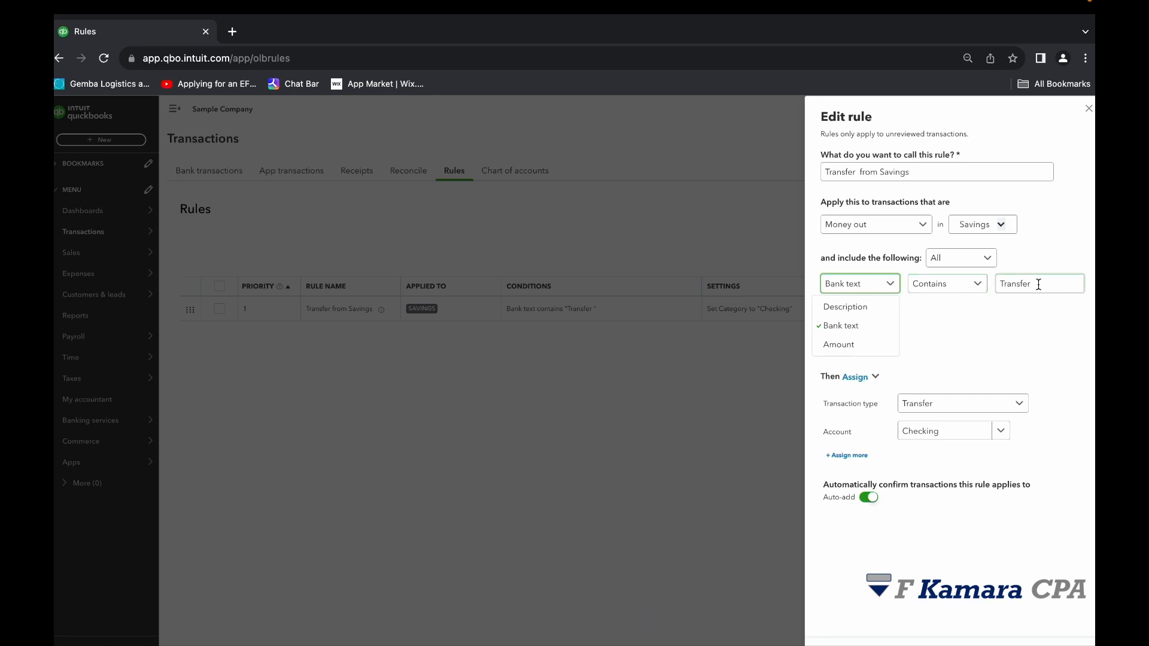
left_click_drag(1051, 282, 999, 284)
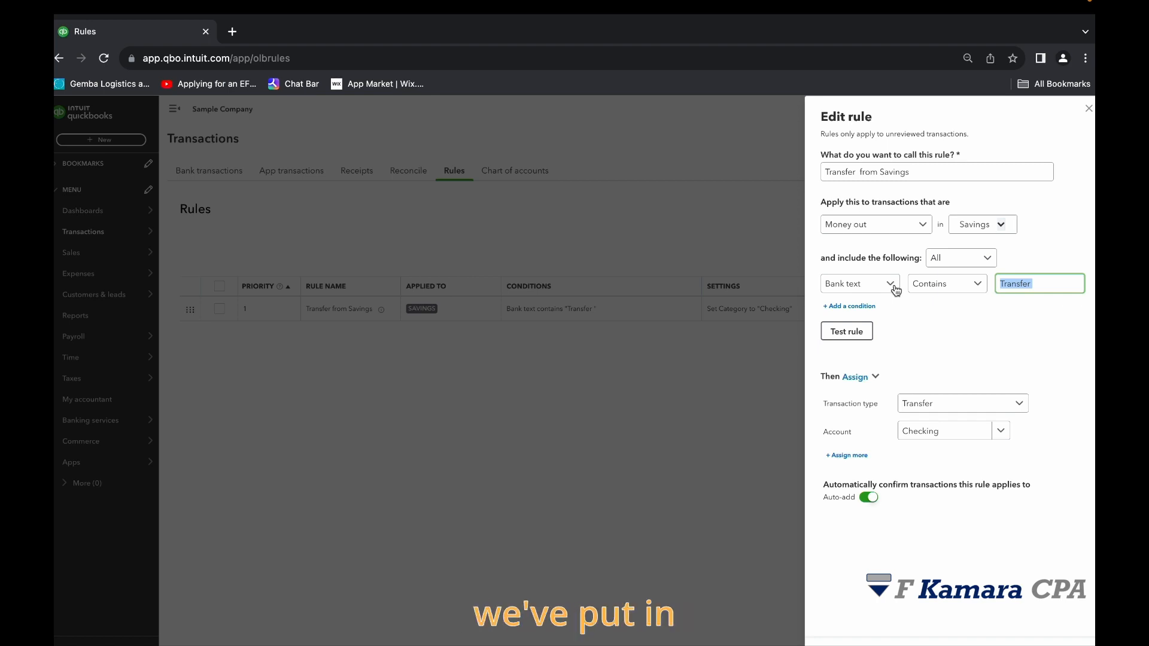
left_click(1045, 286)
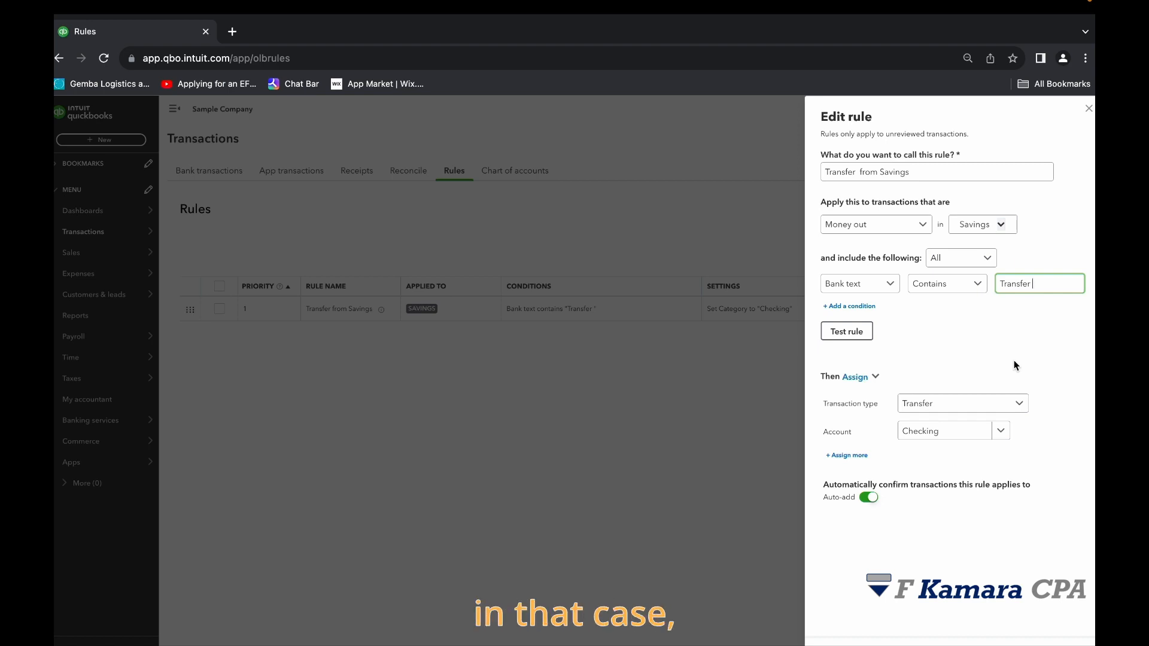
double_click(1016, 284)
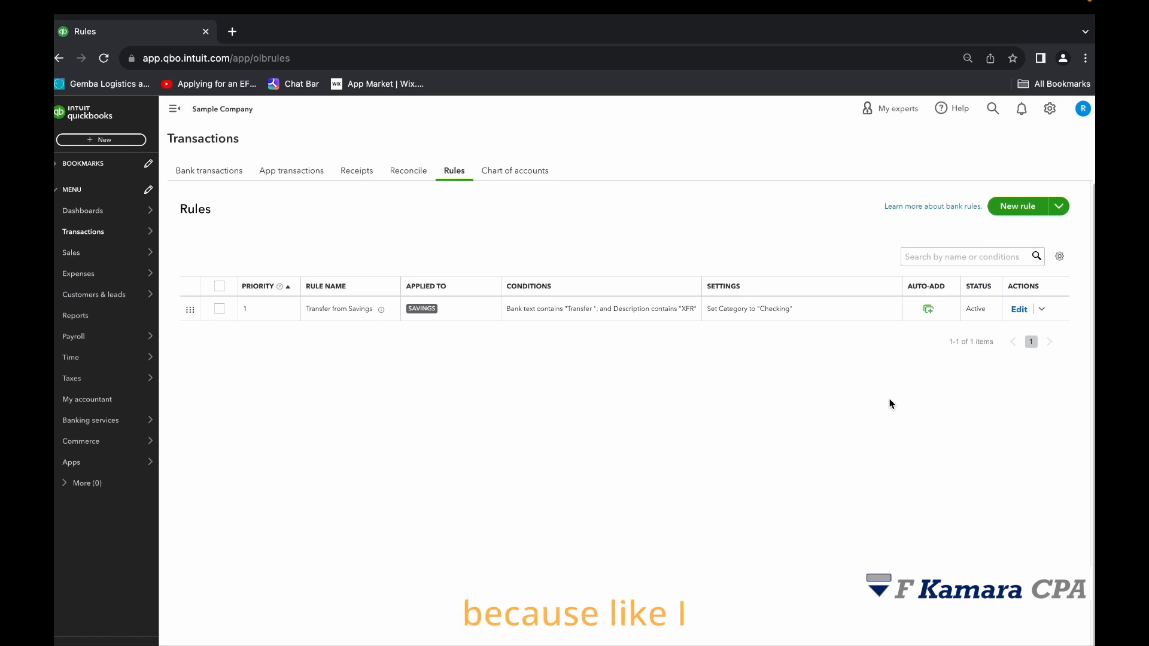
Reopen the Transfer from Savings rule for editing and examine its bank text and description conditions.
left_click(1019, 309)
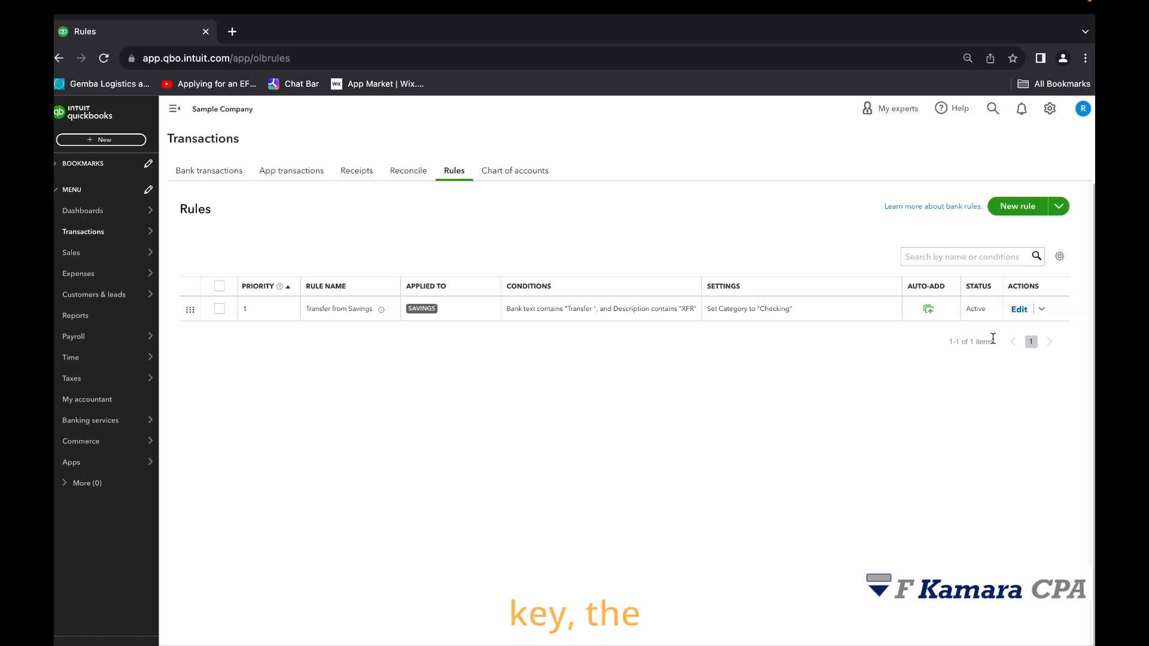
left_click_drag(1035, 285, 966, 267)
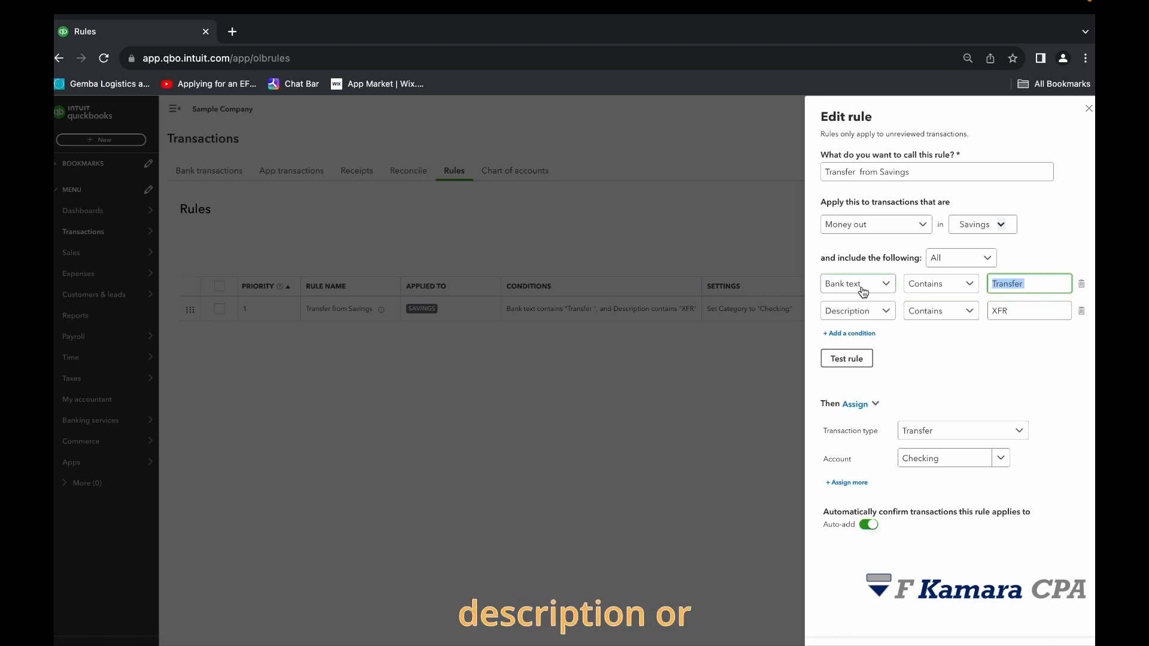
left_click(1028, 285)
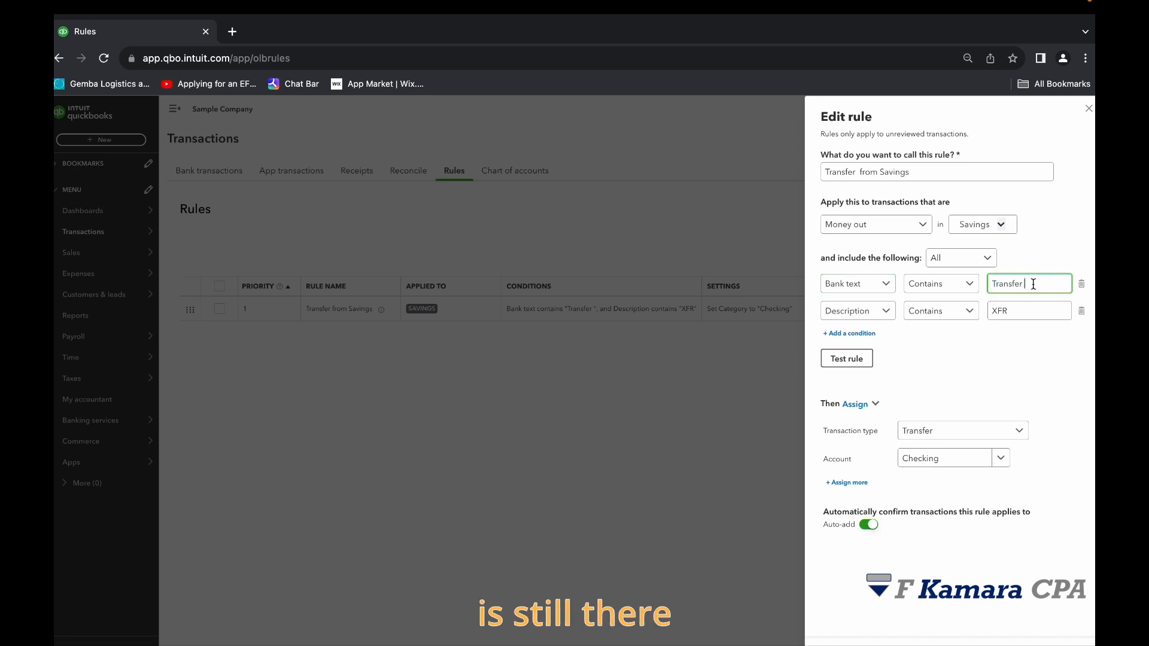
double_click(1033, 284)
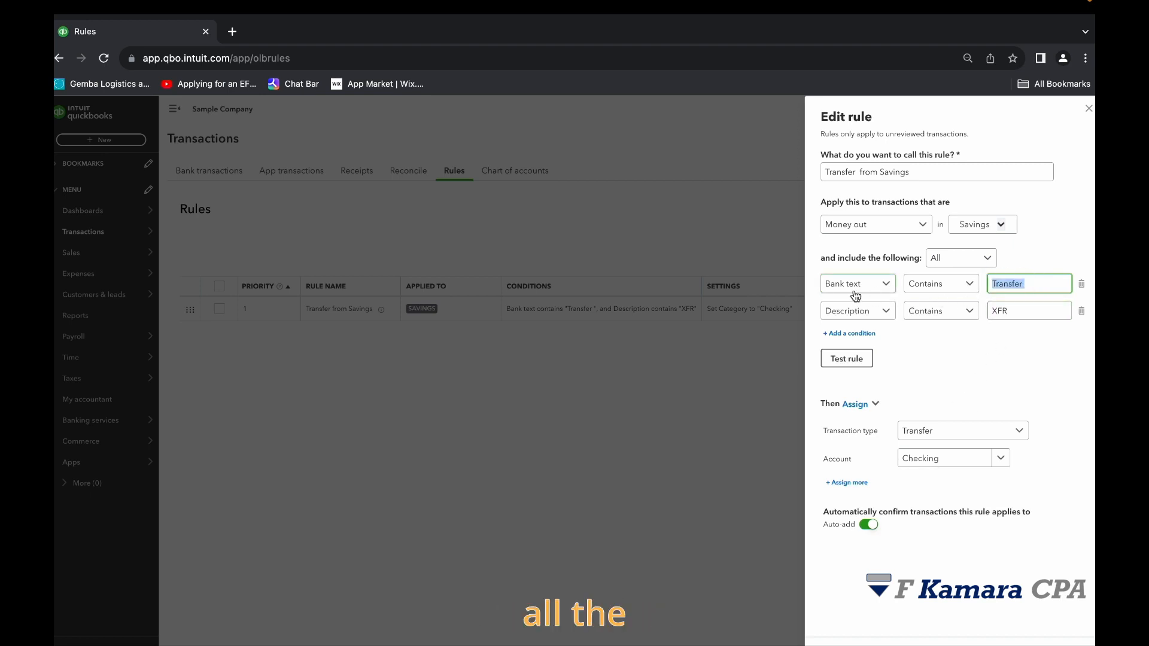